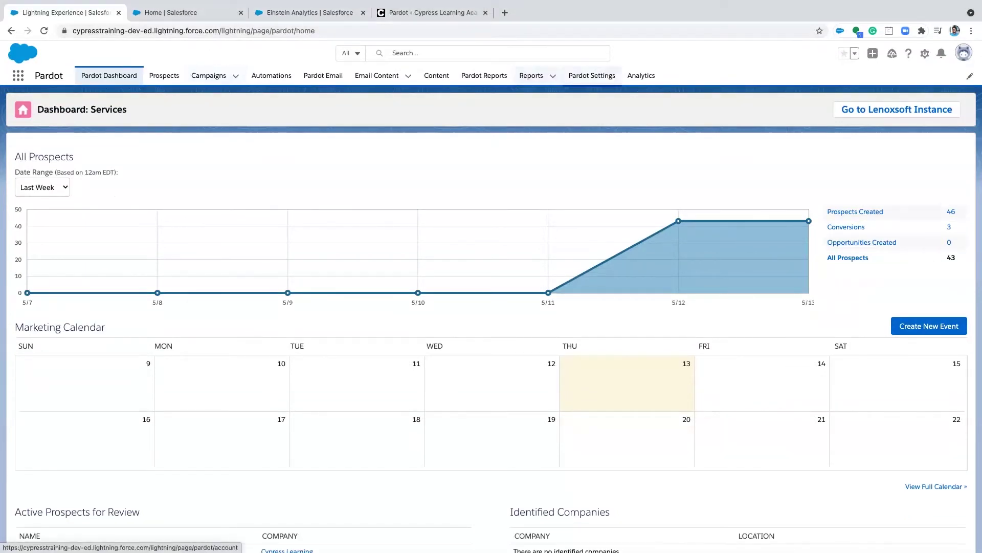
Open Pardot Settings and highlight the Account Type value 'Demo: Advanced Edition'
{"action": "left_click", "coordinate": [592, 75]}
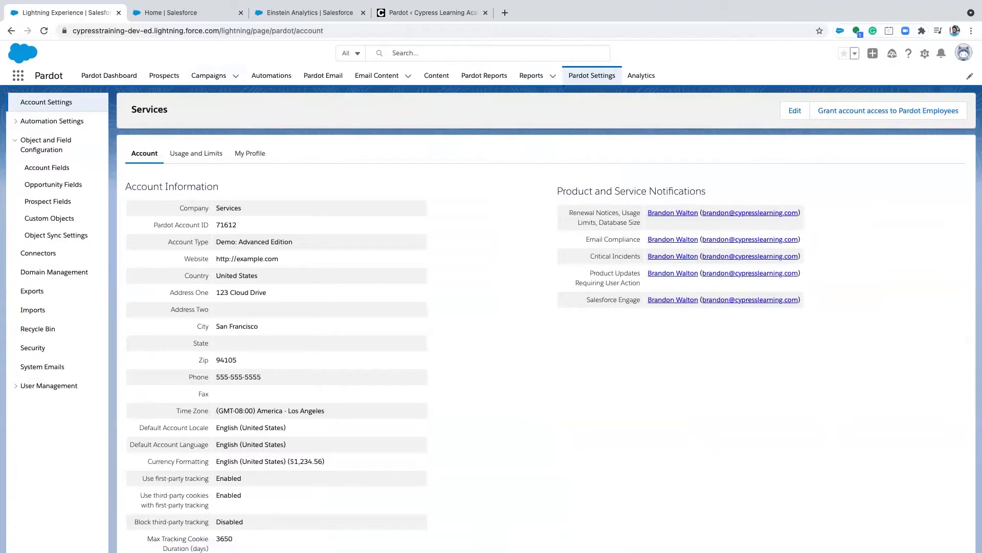
{"action": "left_click_drag", "start_coordinate": [168, 242], "coordinate": [294, 241]}
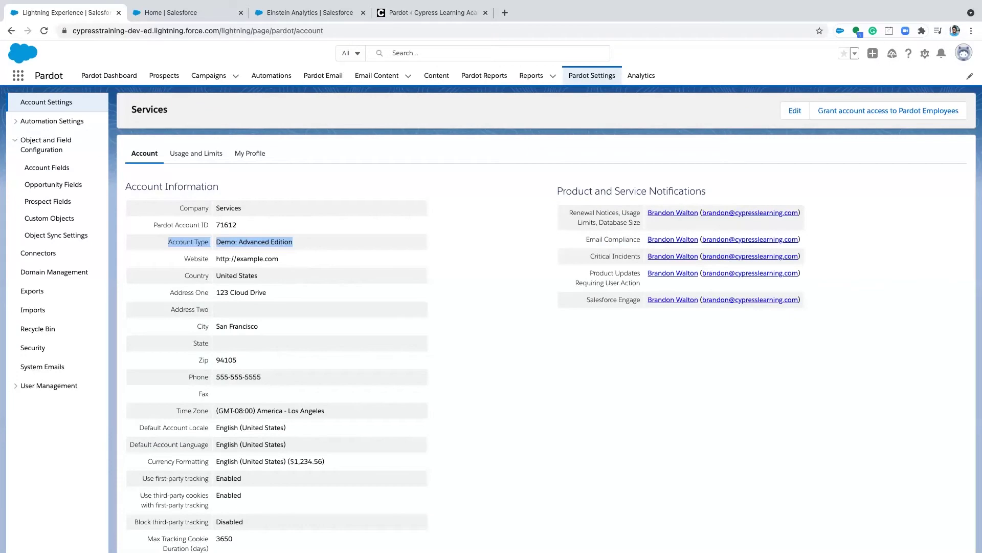
{"action": "left_click_drag", "start_coordinate": [294, 241], "coordinate": [216, 241]}
{"action": "scroll", "coordinate": [48, 386], "scroll_direction": "down", "scroll_amount": 1}
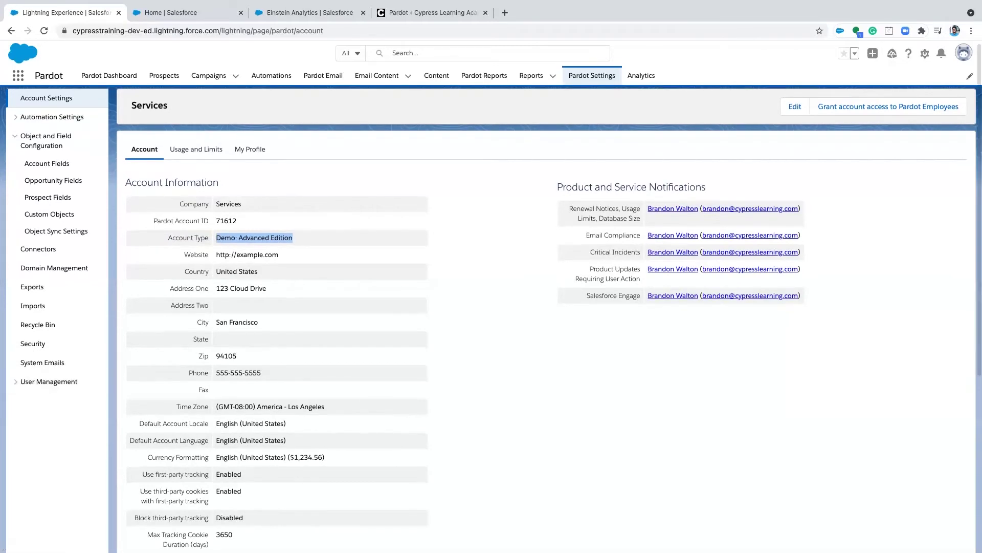
{"action": "left_click", "coordinate": [432, 13]}
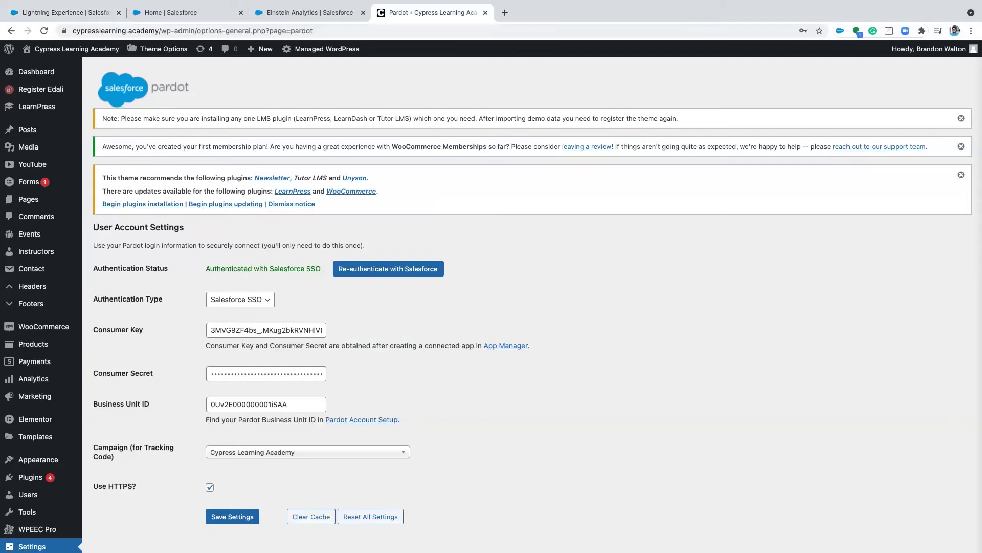
{"action": "scroll", "coordinate": [532, 304], "scroll_direction": "down", "scroll_amount": 1}
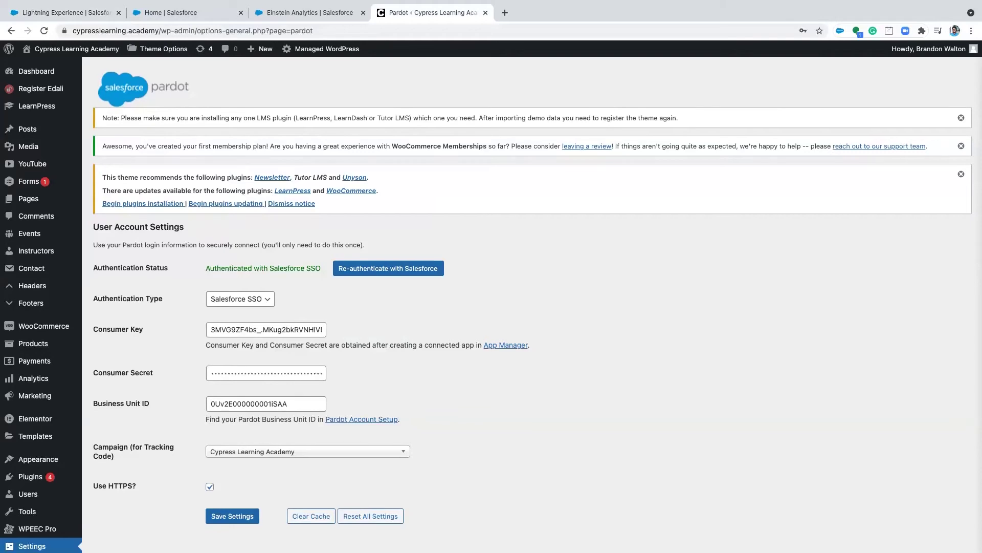
{"action": "scroll", "coordinate": [533, 304], "scroll_direction": "down", "scroll_amount": 1}
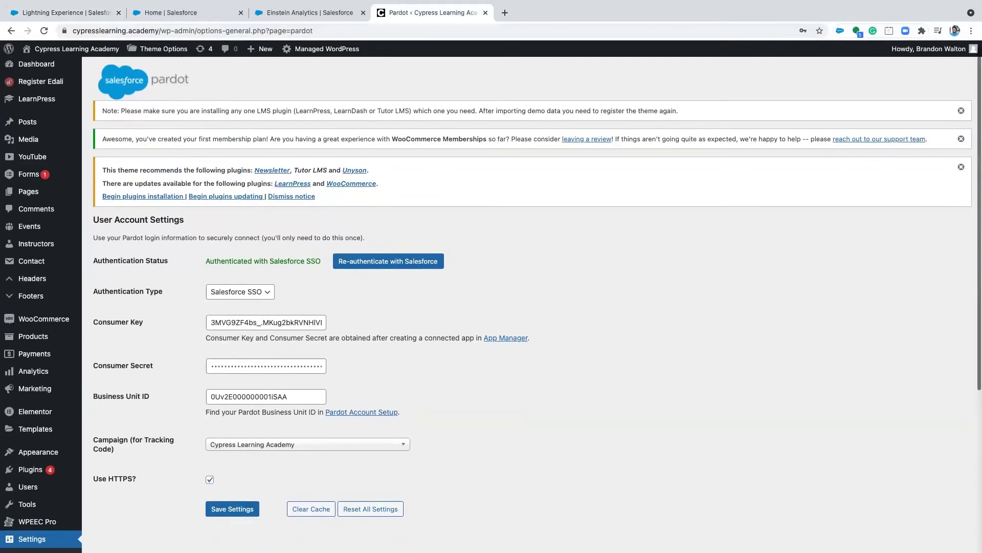
{"action": "scroll", "coordinate": [532, 304], "scroll_direction": "down", "scroll_amount": 2}
{"action": "scroll", "coordinate": [532, 304], "scroll_direction": "up", "scroll_amount": 2}
{"action": "scroll", "coordinate": [532, 304], "scroll_direction": "down", "scroll_amount": 3}
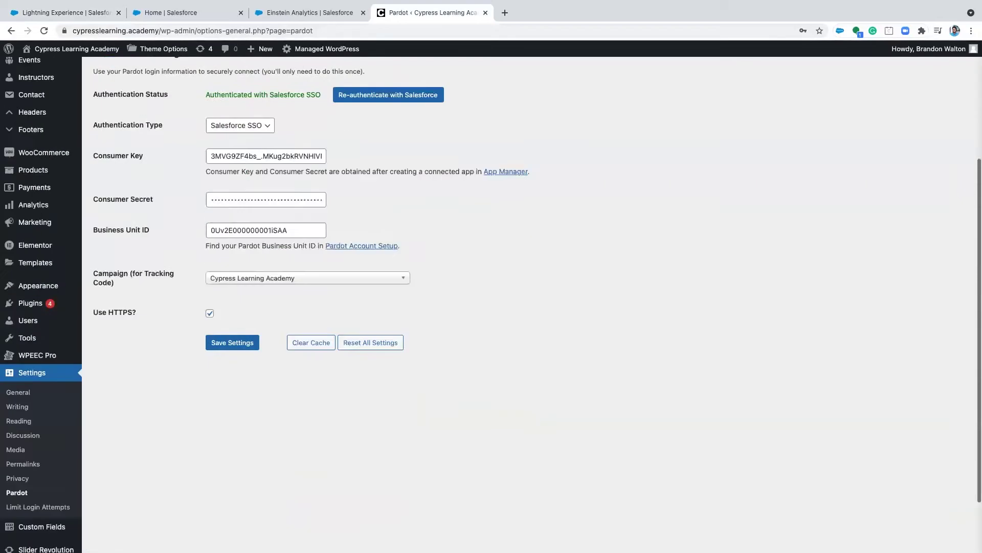
{"action": "scroll", "coordinate": [533, 304], "scroll_direction": "down", "scroll_amount": 2}
{"action": "scroll", "coordinate": [532, 305], "scroll_direction": "up", "scroll_amount": 3}
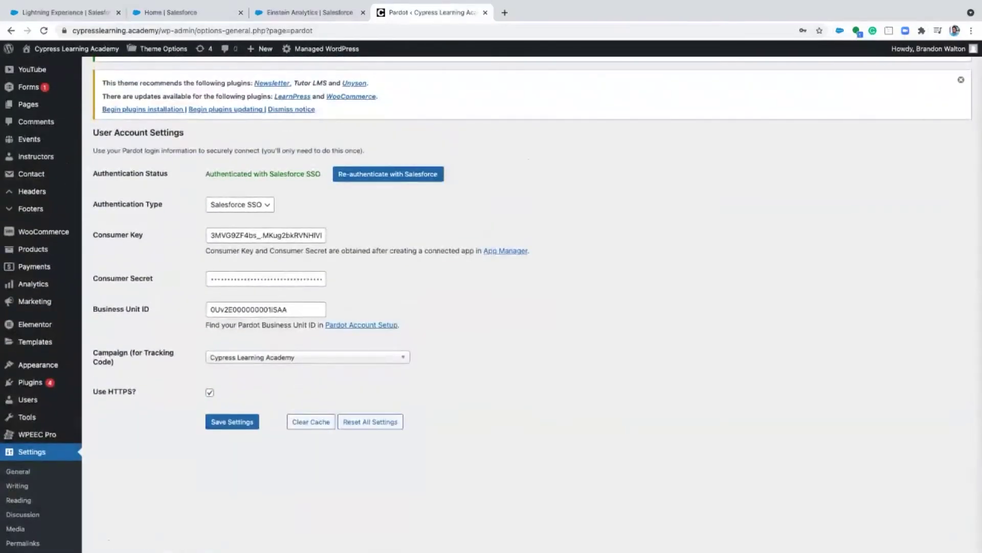
{"action": "scroll", "coordinate": [533, 304], "scroll_direction": "up", "scroll_amount": 2}
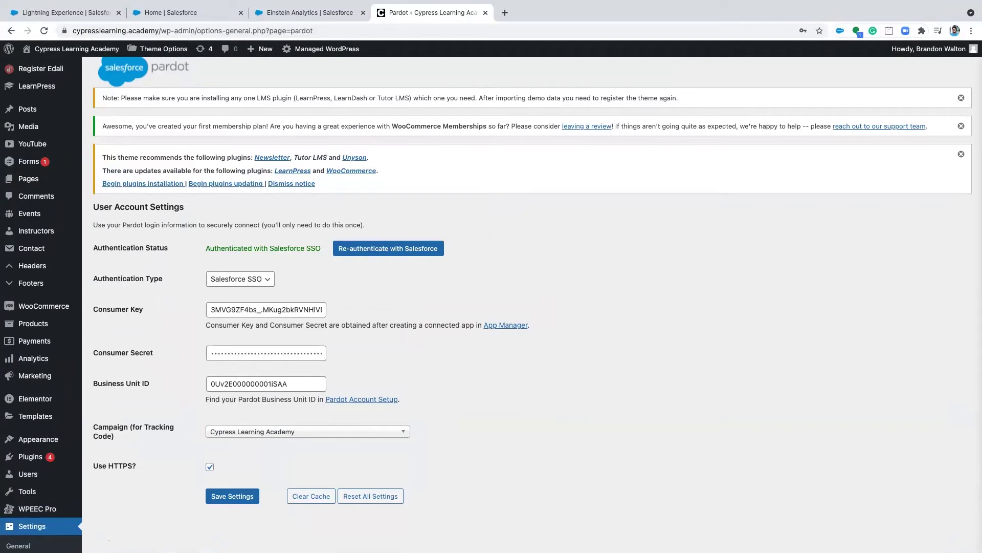
{"action": "scroll", "coordinate": [532, 304], "scroll_direction": "down", "scroll_amount": 1}
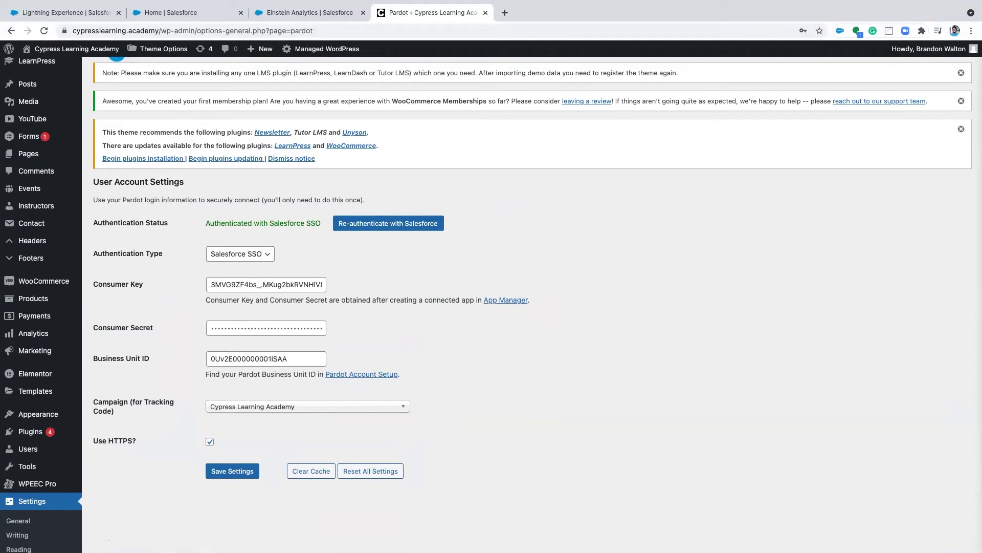
{"action": "key", "text": "space"}
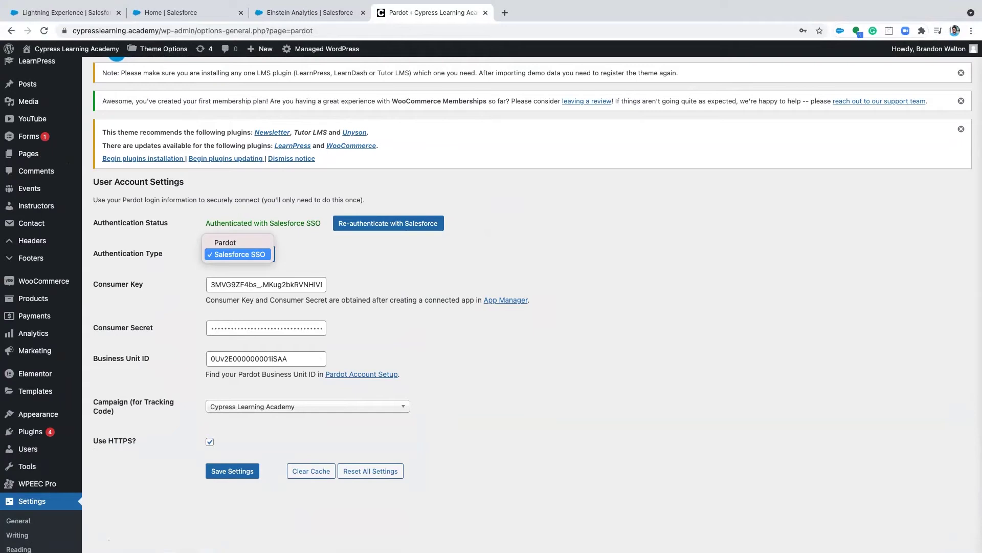
{"action": "key", "text": "Up"}
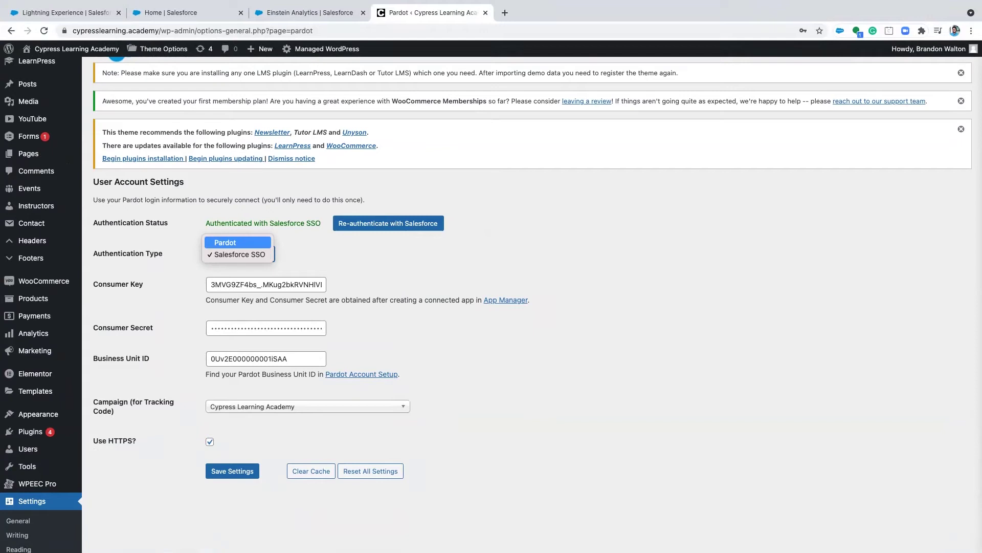
{"action": "key", "text": "Down"}
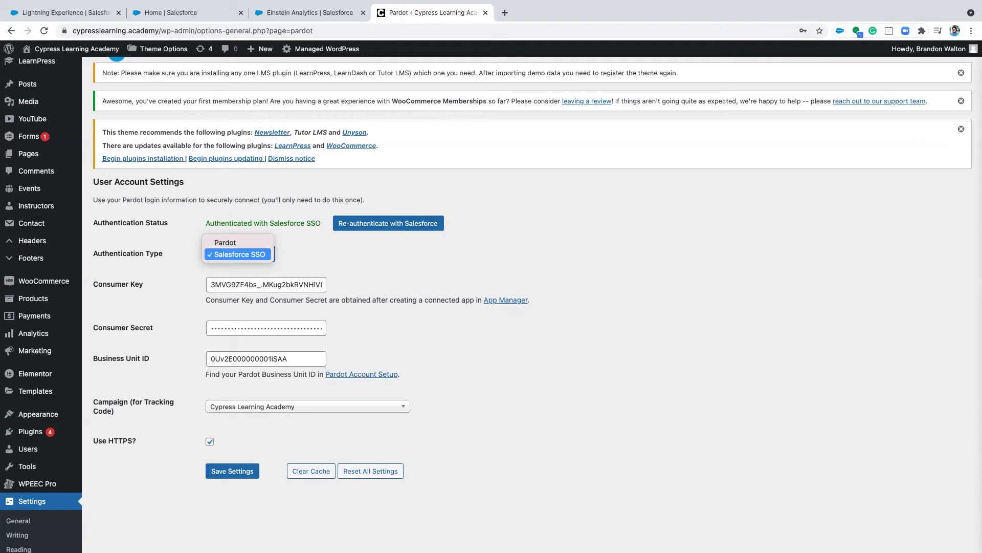
{"action": "key", "text": "Return"}
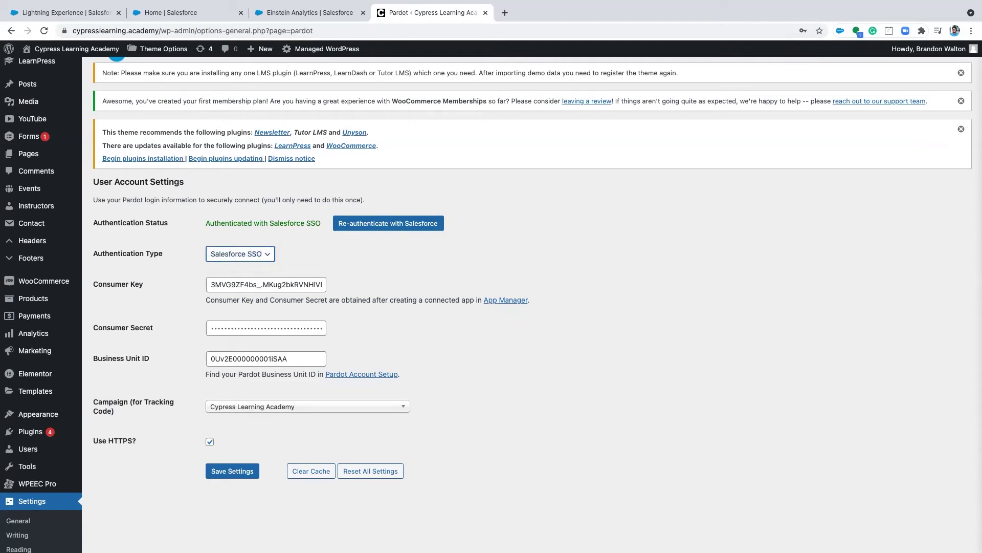
{"action": "scroll", "coordinate": [532, 307], "scroll_direction": "down", "scroll_amount": 1}
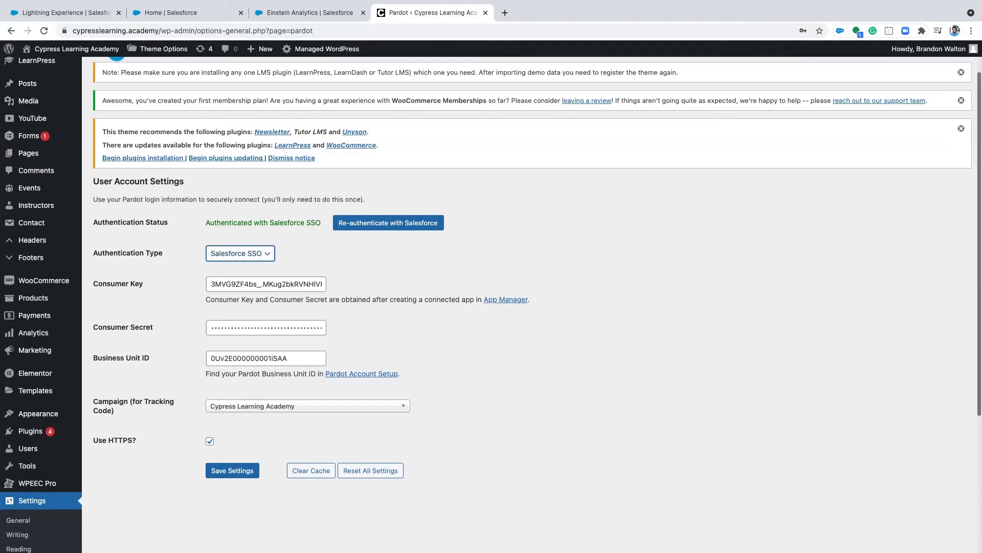
{"action": "scroll", "coordinate": [533, 307], "scroll_direction": "down", "scroll_amount": 2}
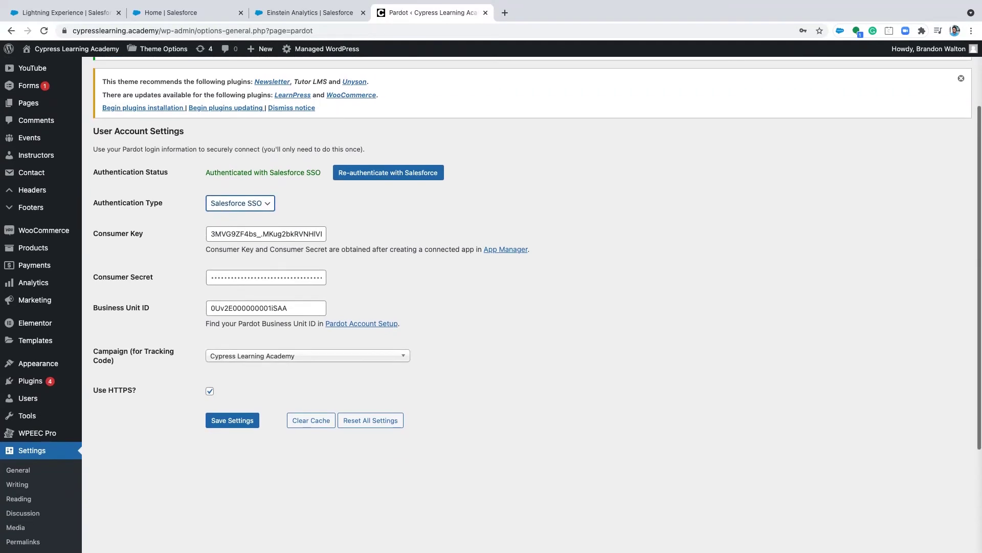
{"action": "scroll", "coordinate": [532, 307], "scroll_direction": "up", "scroll_amount": 4}
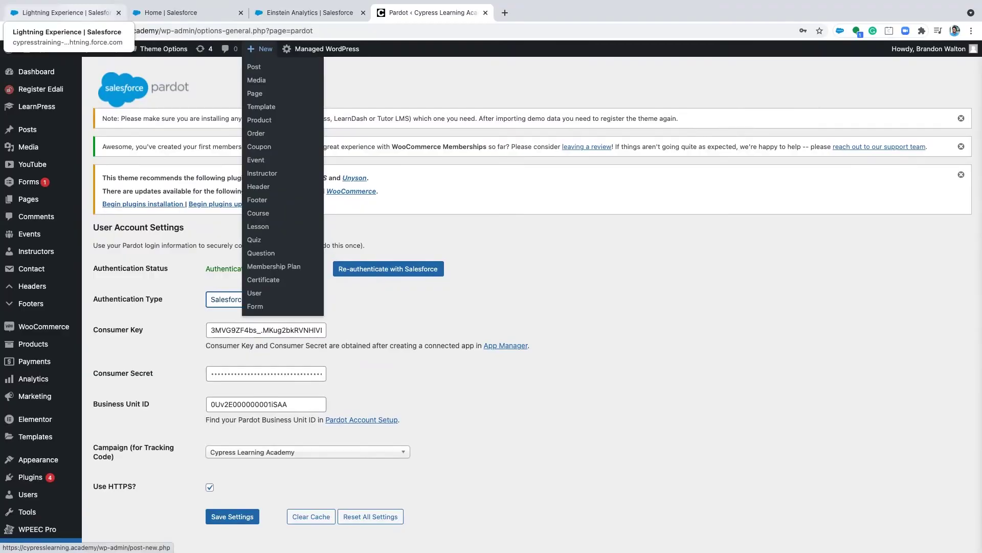
Return to the Salesforce Pardot tab and show the Usage and Limits tab under Pardot Settings
{"action": "left_click", "coordinate": [61, 13]}
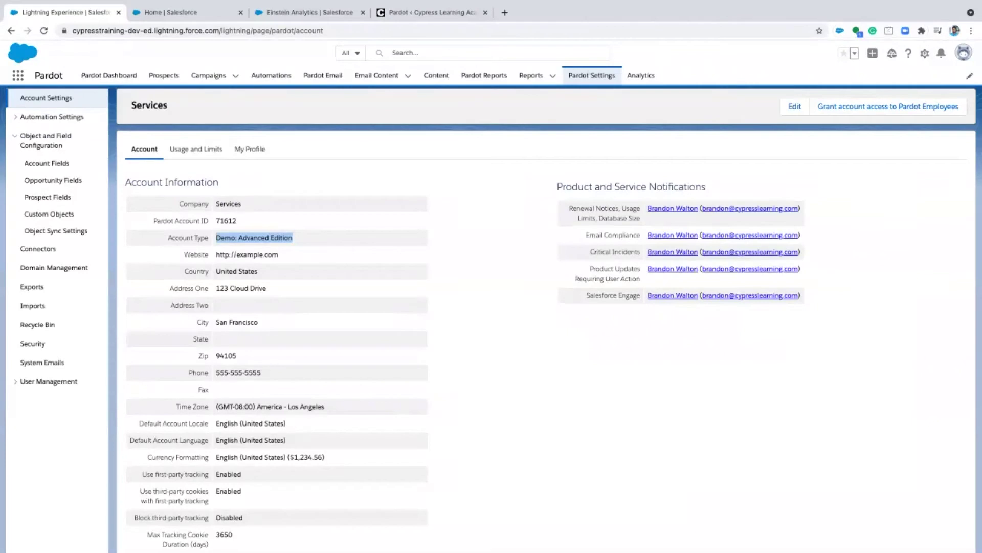
{"action": "key", "text": "ctrl+4"}
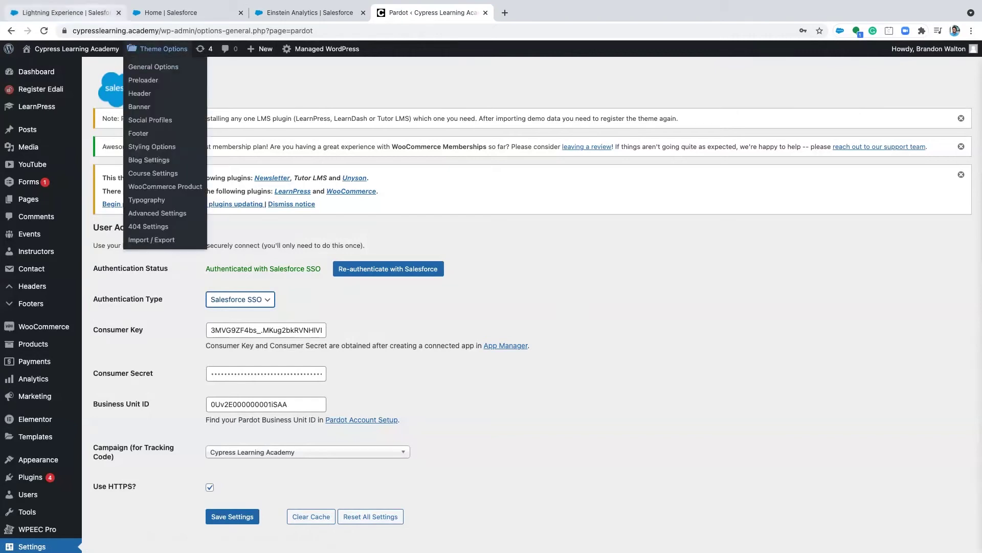
{"action": "left_click", "coordinate": [66, 12]}
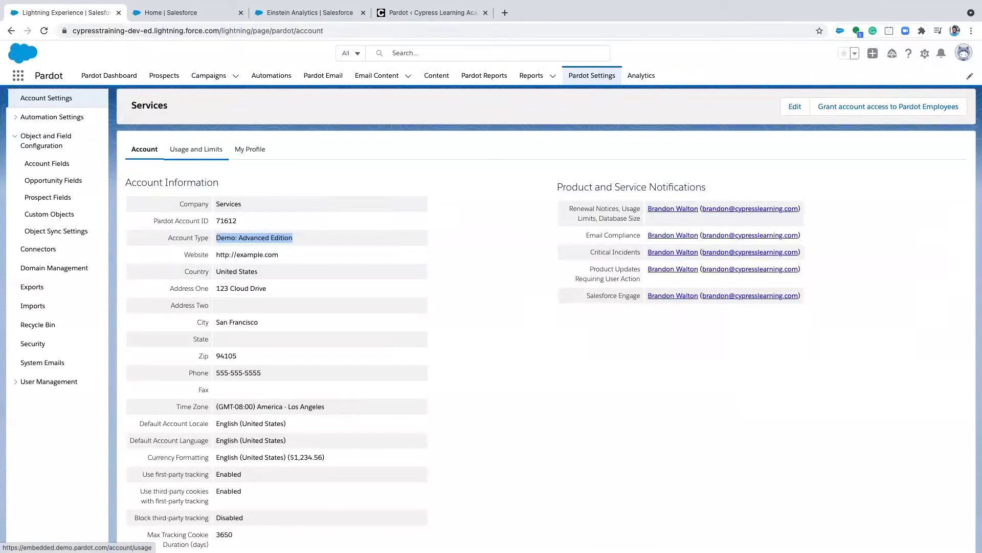
{"action": "left_click", "coordinate": [196, 149]}
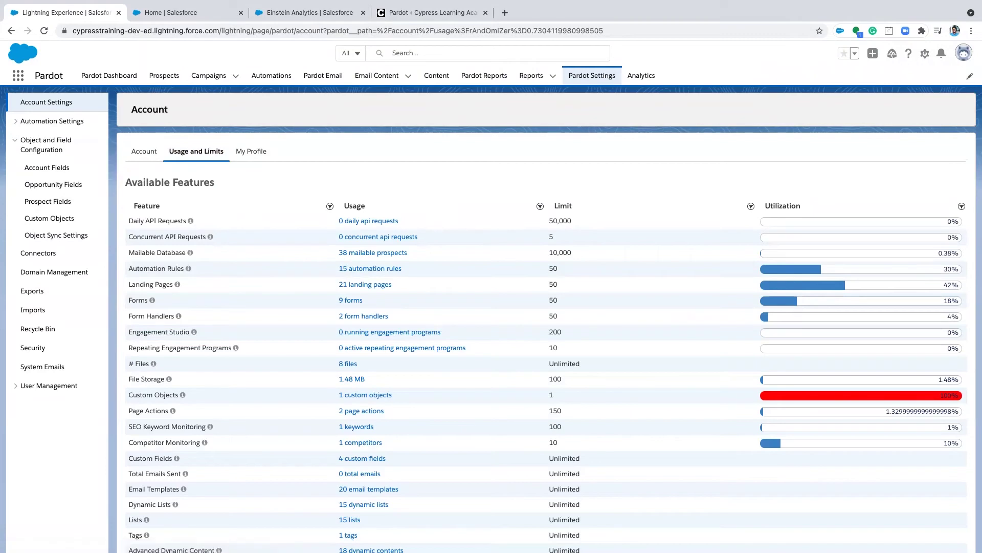
Highlight the 50,000 Daily API Requests limit
{"action": "left_click_drag", "start_coordinate": [549, 221], "coordinate": [572, 221]}
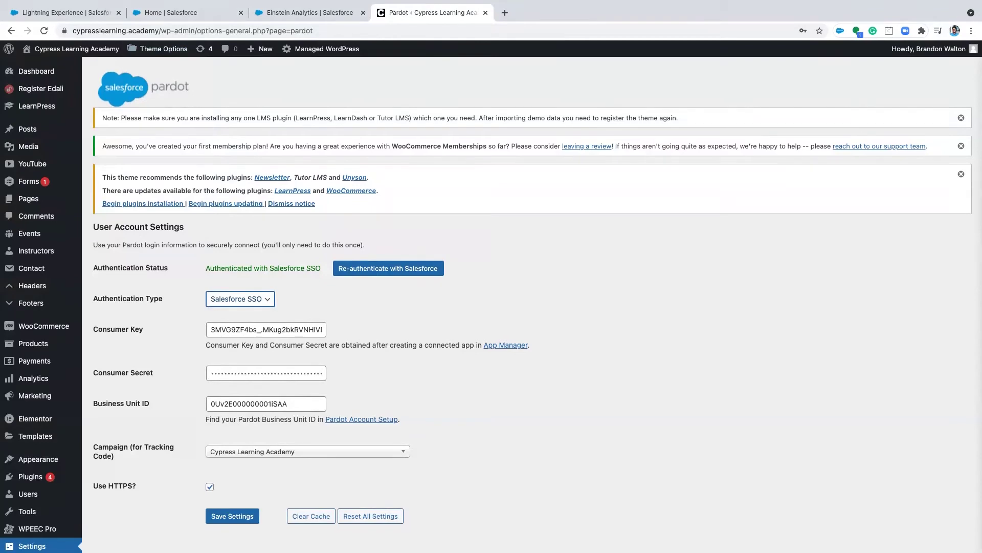
Open Appearance > Theme File Editor and accept the 'Heads up!' warning with 'I understand'
{"action": "scroll", "coordinate": [491, 305], "scroll_direction": "down", "scroll_amount": 1}
{"action": "scroll", "coordinate": [492, 302], "scroll_direction": "down", "scroll_amount": 1}
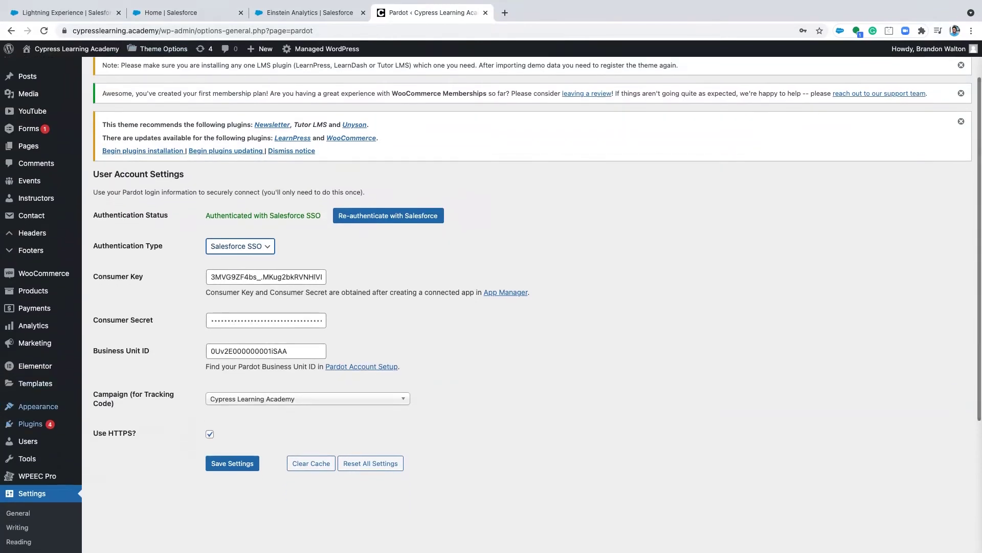
{"action": "left_click", "coordinate": [39, 407]}
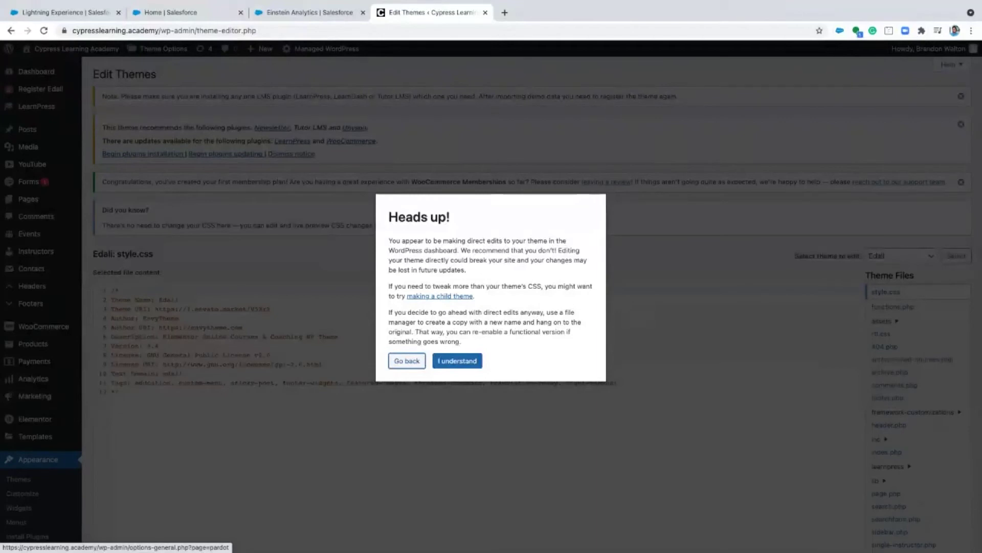
{"action": "left_click", "coordinate": [457, 361]}
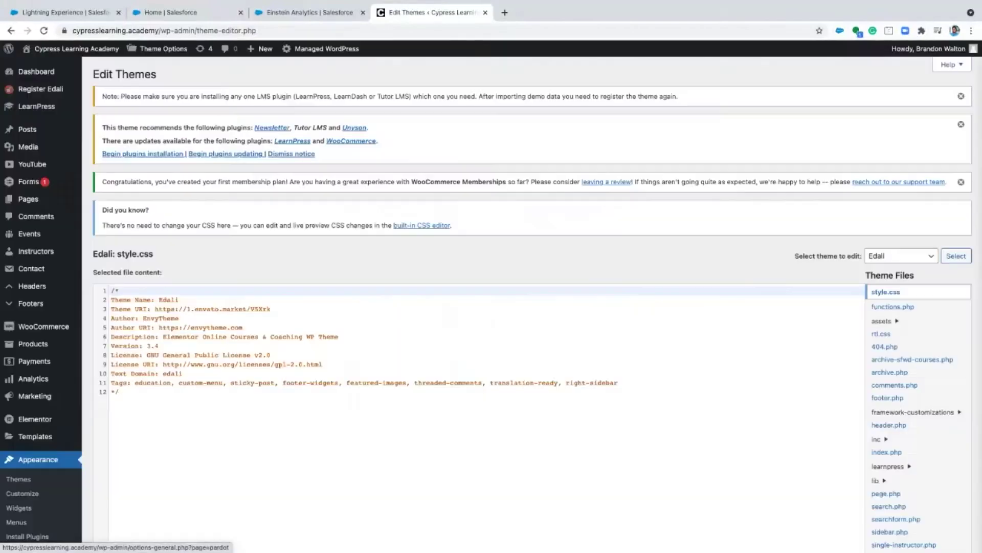
{"action": "scroll", "coordinate": [888, 386], "scroll_direction": "down", "scroll_amount": 1}
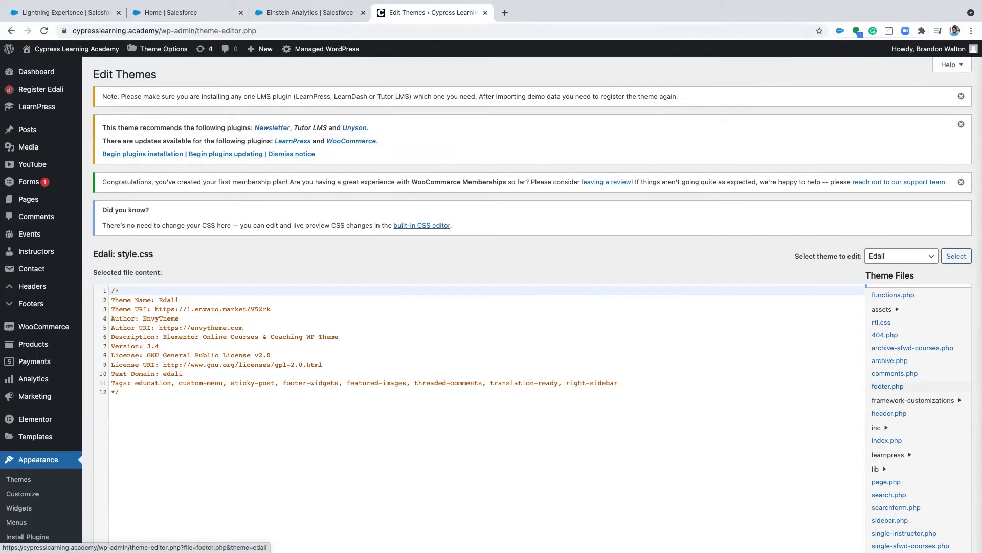
Review Edali's footer.php down to the closing body tag, then return to the Pardot tab
{"action": "left_click", "coordinate": [887, 386]}
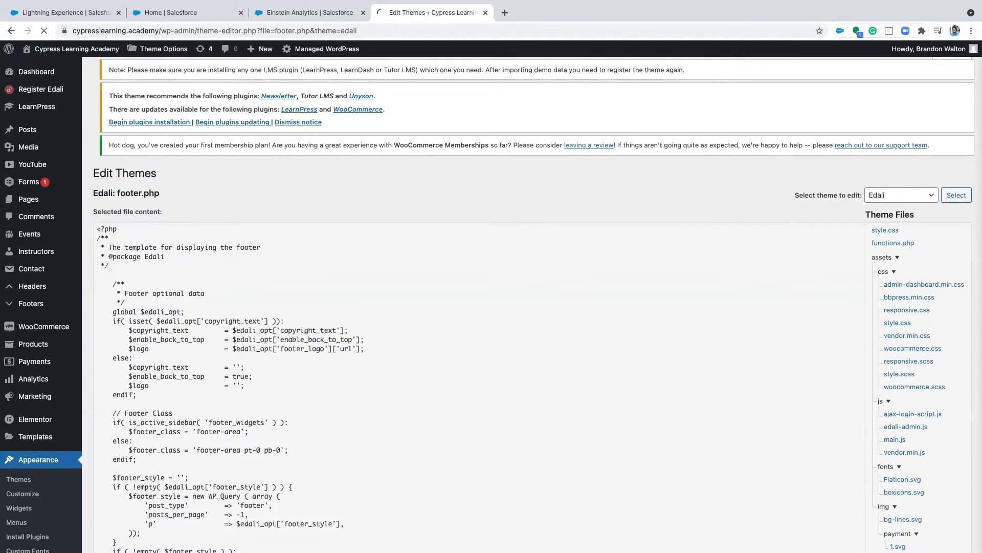
{"action": "scroll", "coordinate": [481, 396], "scroll_direction": "down", "scroll_amount": 5}
{"action": "scroll", "coordinate": [481, 396], "scroll_direction": "down", "scroll_amount": 2}
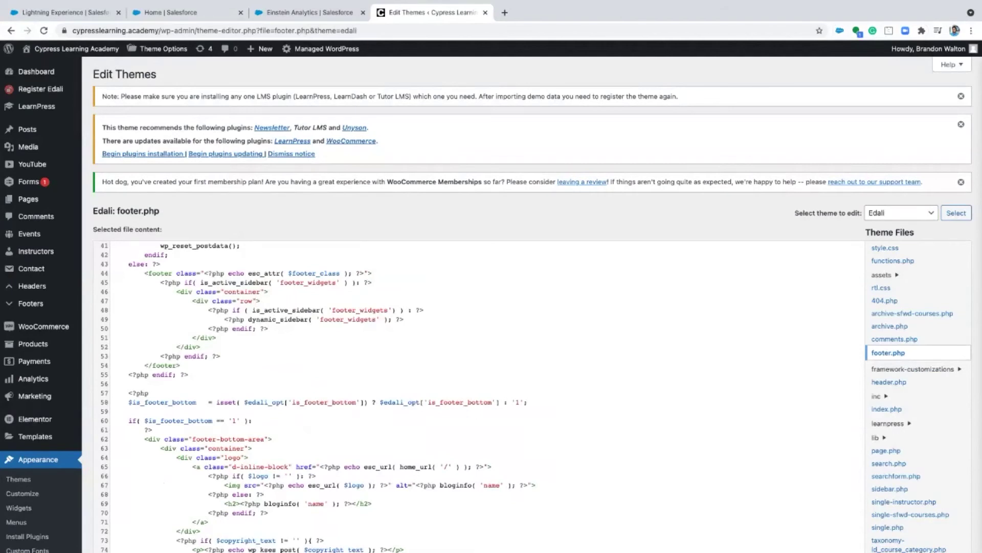
{"action": "scroll", "coordinate": [481, 396], "scroll_direction": "down", "scroll_amount": 2}
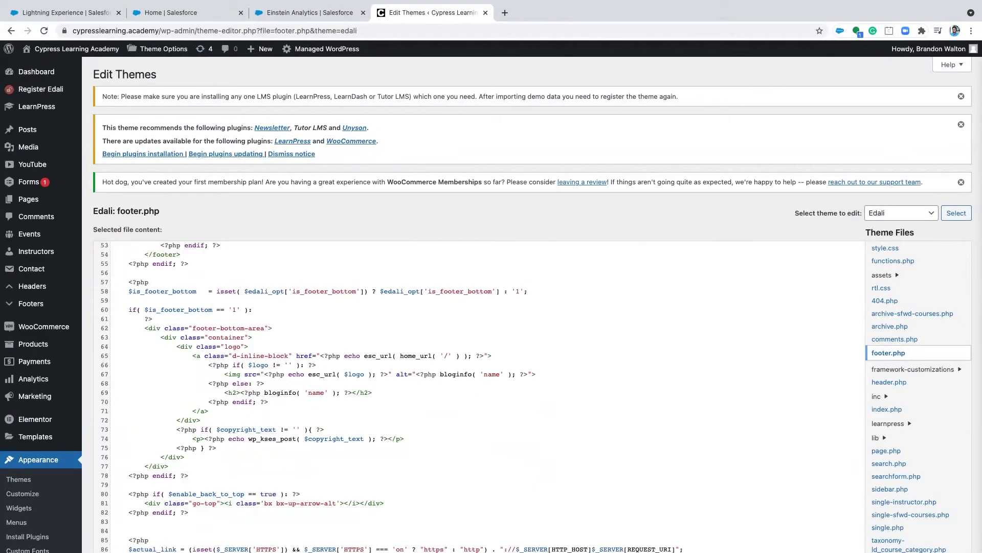
{"action": "scroll", "coordinate": [482, 396], "scroll_direction": "down", "scroll_amount": 1}
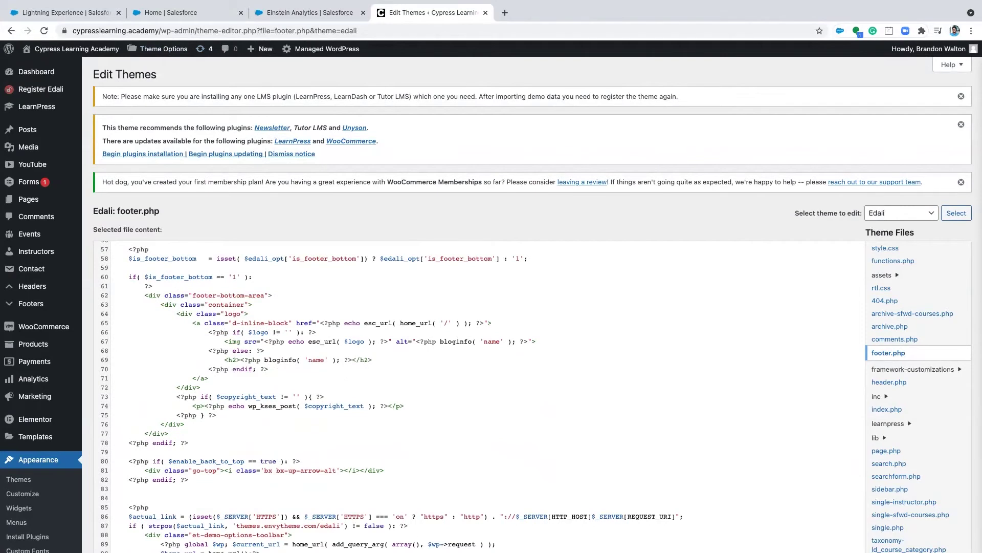
{"action": "scroll", "coordinate": [482, 397], "scroll_direction": "up", "scroll_amount": 1}
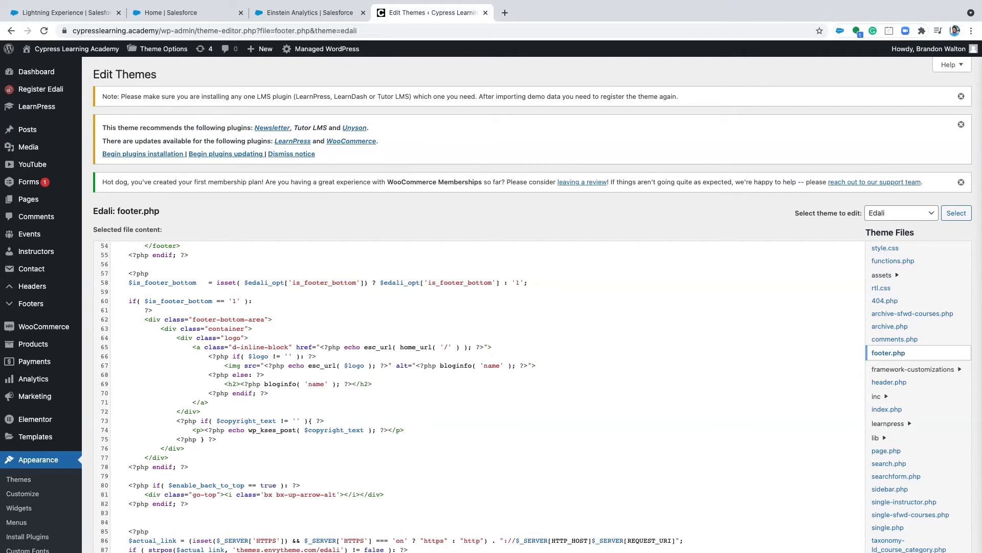
{"action": "scroll", "coordinate": [461, 384], "scroll_direction": "down", "scroll_amount": 10}
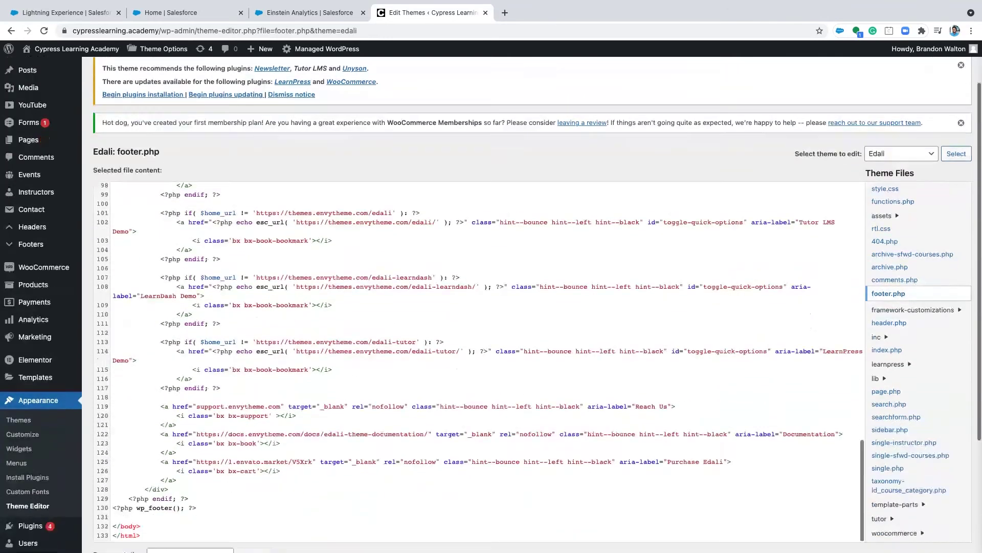
{"action": "scroll", "coordinate": [461, 383], "scroll_direction": "up", "scroll_amount": 9}
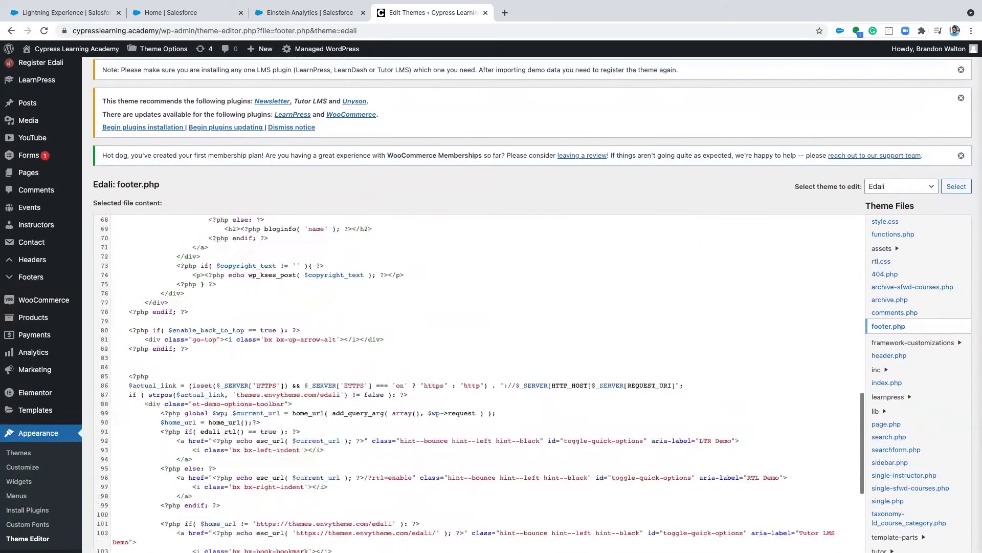
{"action": "scroll", "coordinate": [460, 384], "scroll_direction": "up", "scroll_amount": 1}
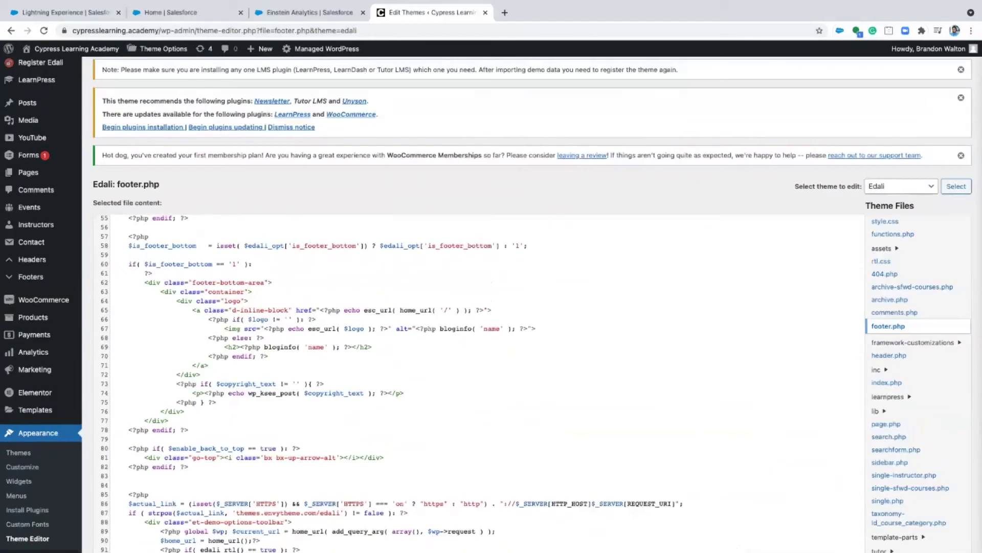
{"action": "scroll", "coordinate": [491, 304], "scroll_direction": "down", "scroll_amount": 1}
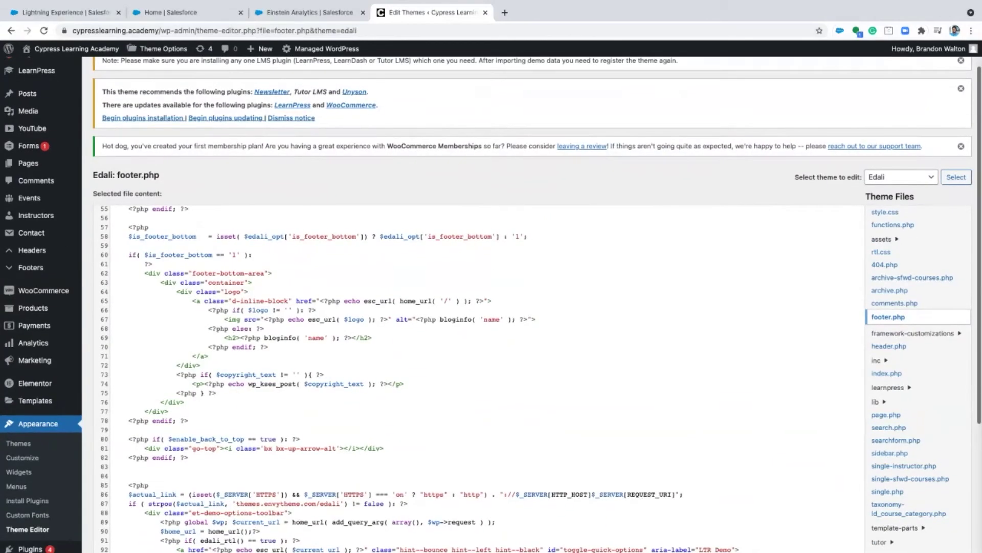
{"action": "left_click", "coordinate": [67, 12]}
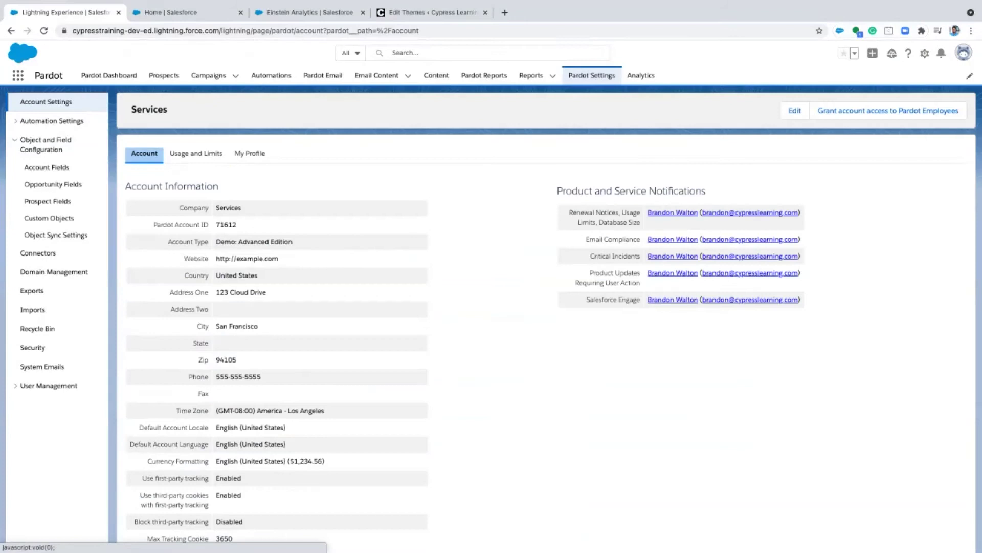
Edit the account details and check that all three First-Party Tracking options are enabled
{"action": "left_click", "coordinate": [795, 110]}
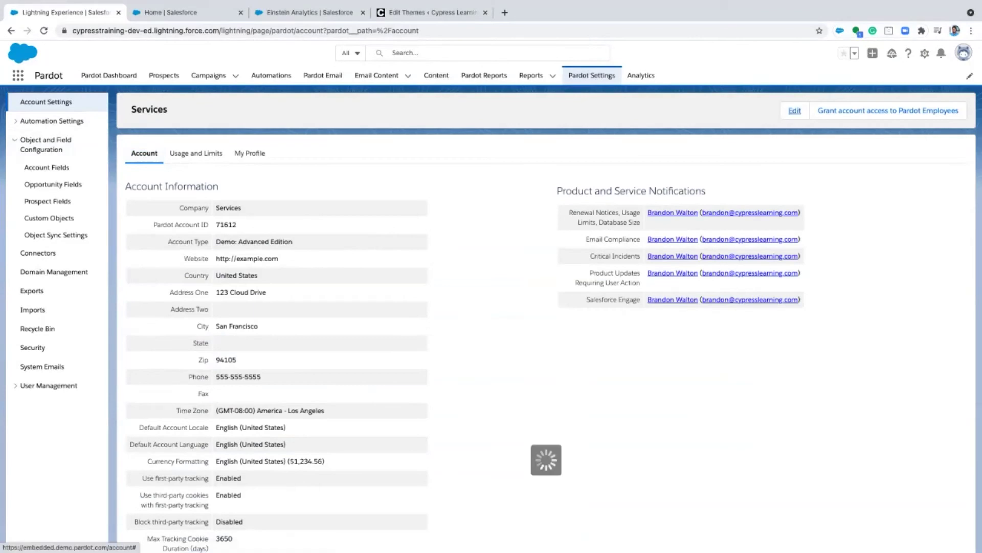
{"action": "scroll", "coordinate": [512, 307], "scroll_direction": "down", "scroll_amount": 7}
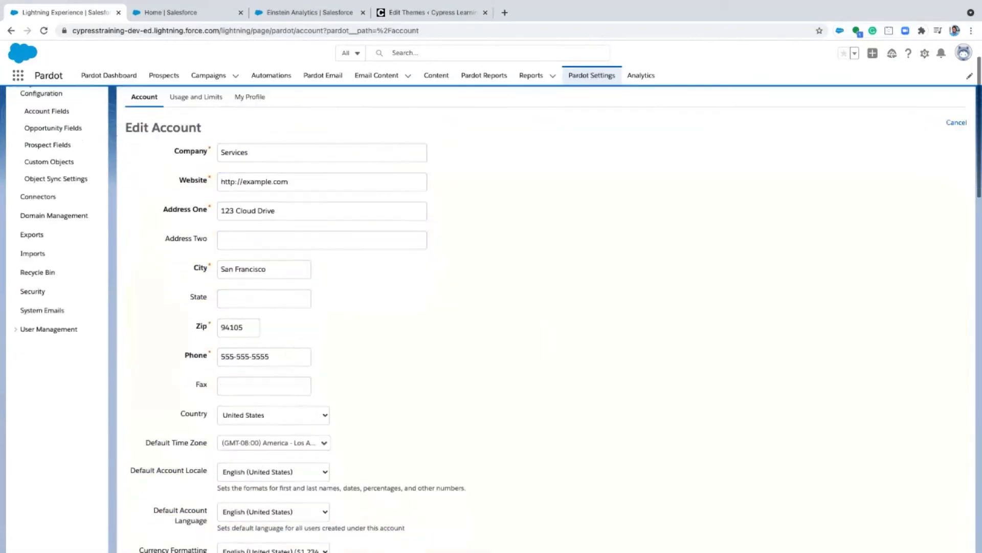
{"action": "scroll", "coordinate": [512, 307], "scroll_direction": "down", "scroll_amount": 1}
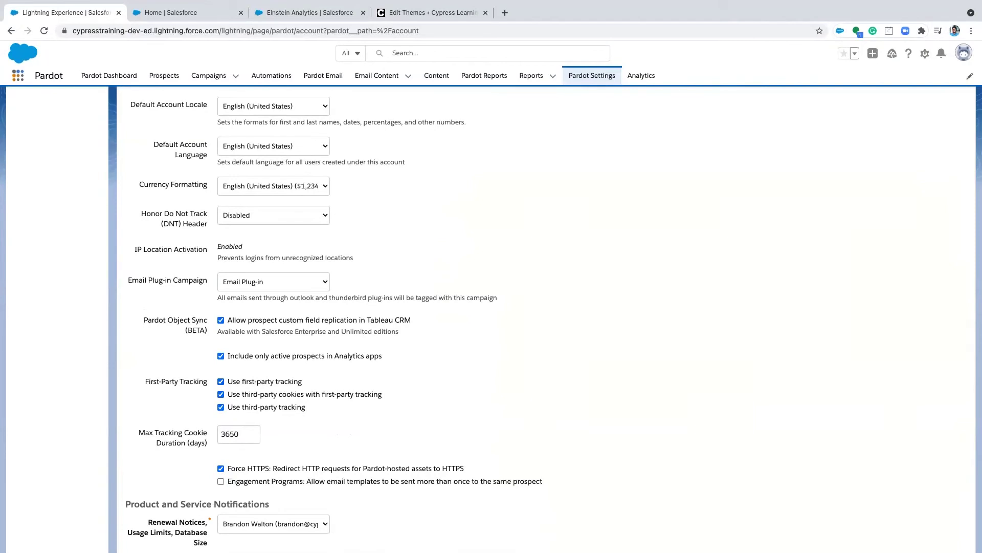
Find Pardot Campaigns through the App Launcher and open Best Campaign Ever
{"action": "left_click", "coordinate": [18, 76]}
{"action": "type", "text": "pardot"}
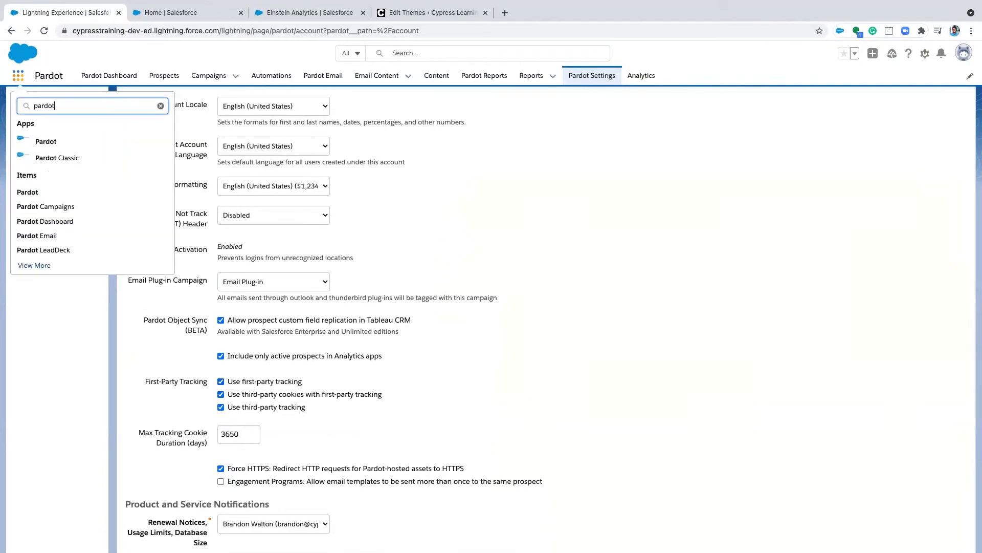
{"action": "left_click", "coordinate": [46, 210]}
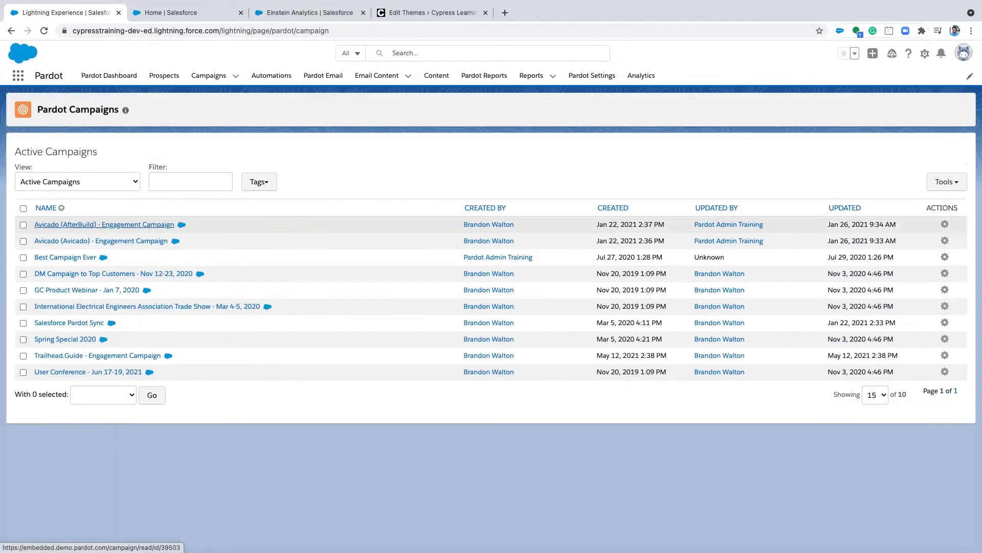
{"action": "left_click", "coordinate": [65, 257]}
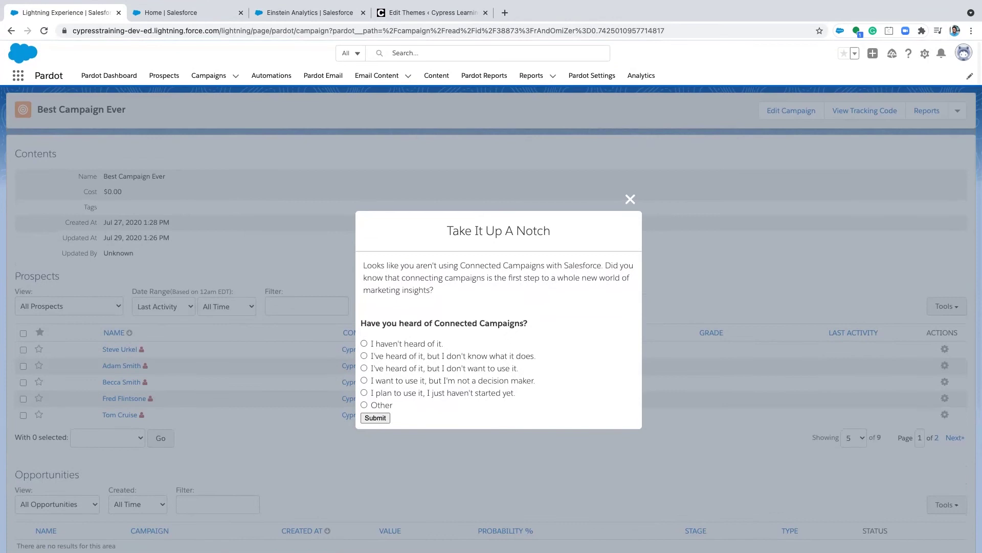
Dismiss the survey, show the campaign's tracking code, and return to Pardot Settings
{"action": "key", "text": "Escape"}
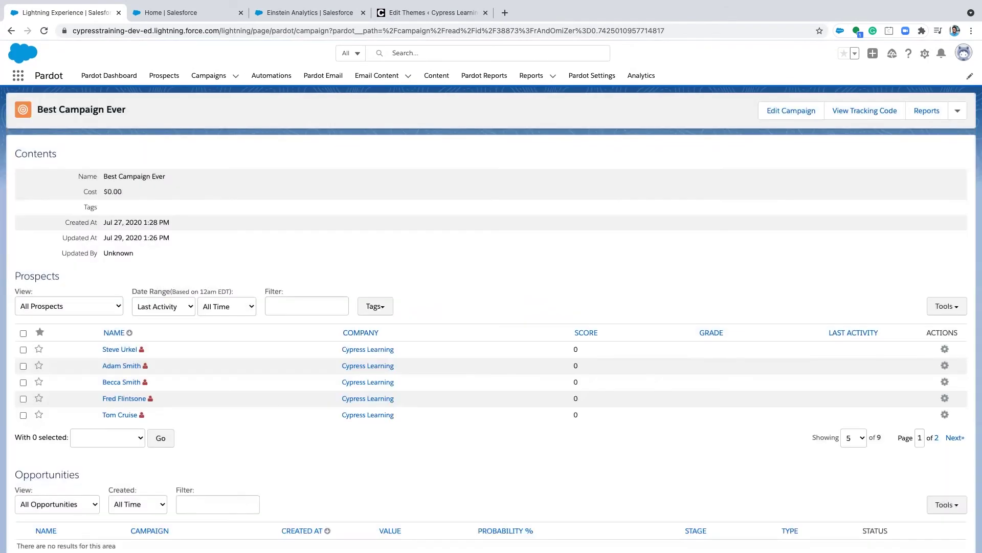
{"action": "left_click", "coordinate": [865, 110]}
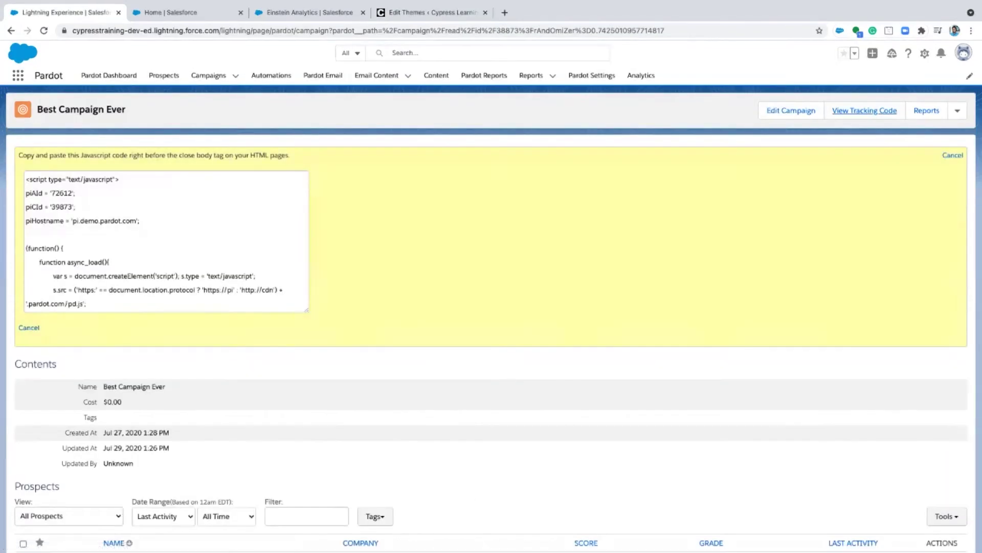
{"action": "left_click_drag", "start_coordinate": [27, 178], "coordinate": [55, 310]}
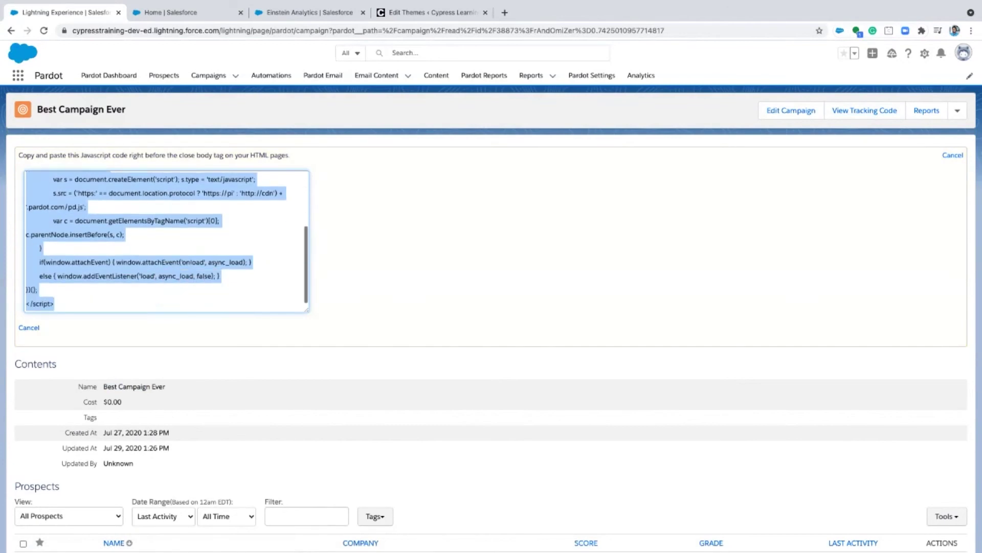
{"action": "scroll", "coordinate": [167, 241], "scroll_direction": "up", "scroll_amount": 3}
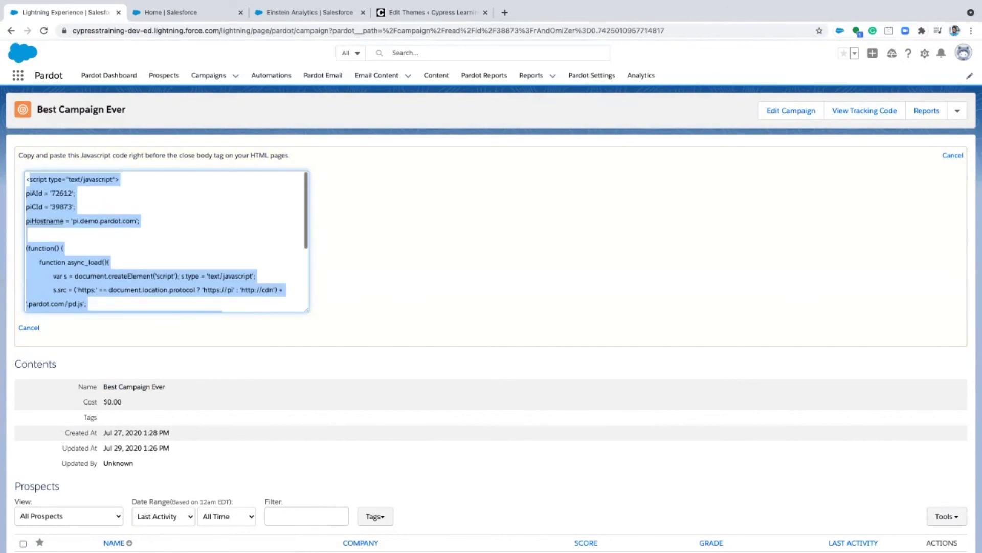
{"action": "left_click", "coordinate": [592, 75]}
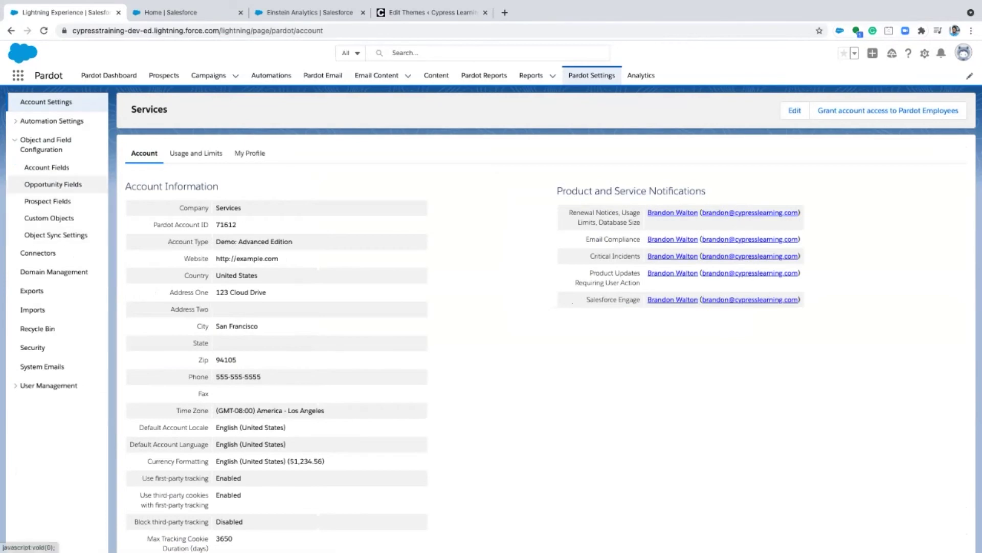
Open Domain Management and scroll to the Tracking Code Generator for go.brandon.marketing
{"action": "left_click", "coordinate": [54, 272]}
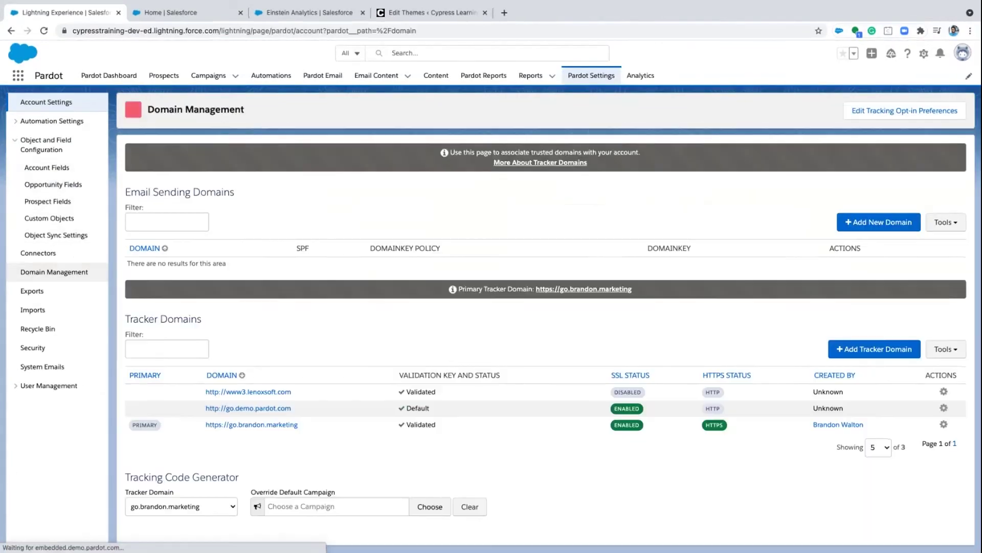
{"action": "scroll", "coordinate": [543, 317], "scroll_direction": "down", "scroll_amount": 5}
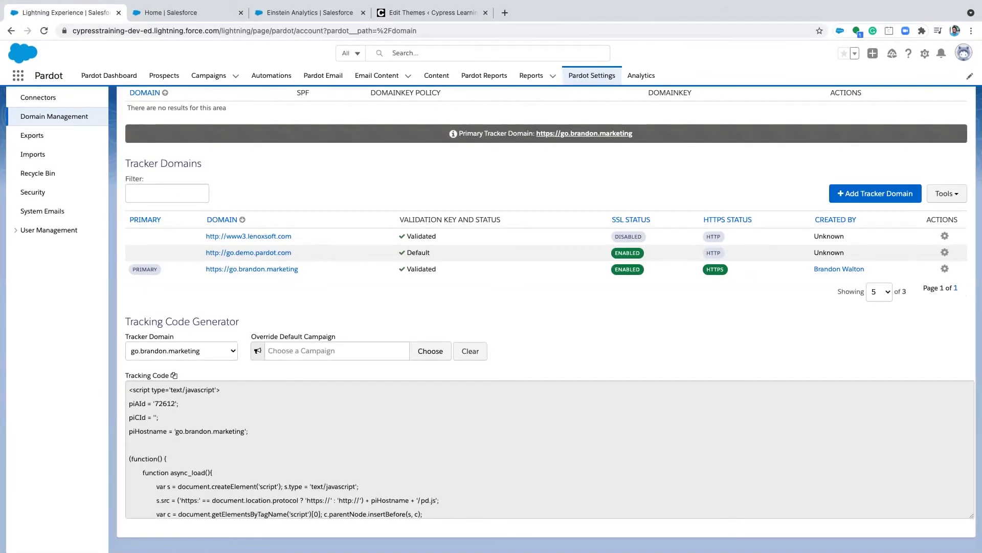
{"action": "left_click_drag", "start_coordinate": [129, 431], "coordinate": [248, 431]}
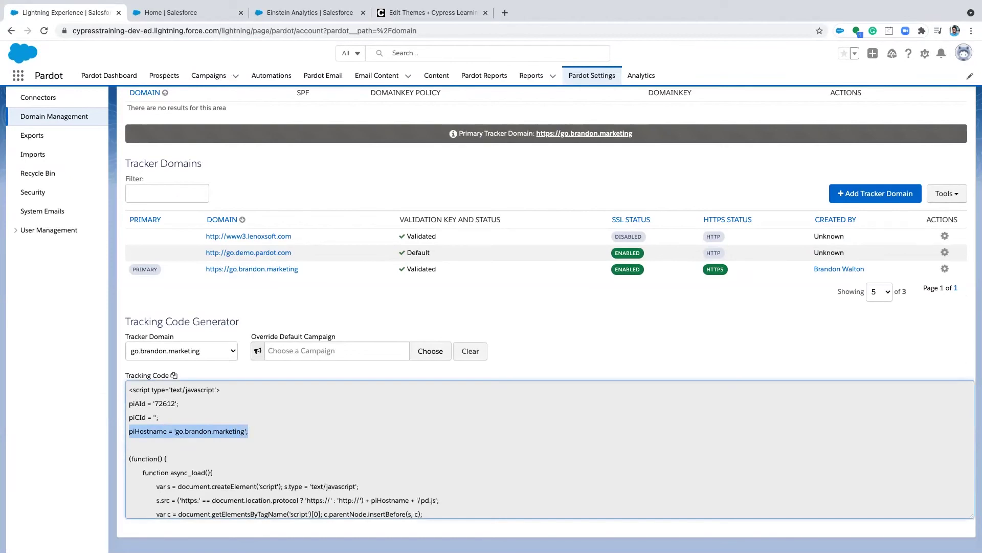
{"action": "scroll", "coordinate": [549, 449], "scroll_direction": "down", "scroll_amount": 2}
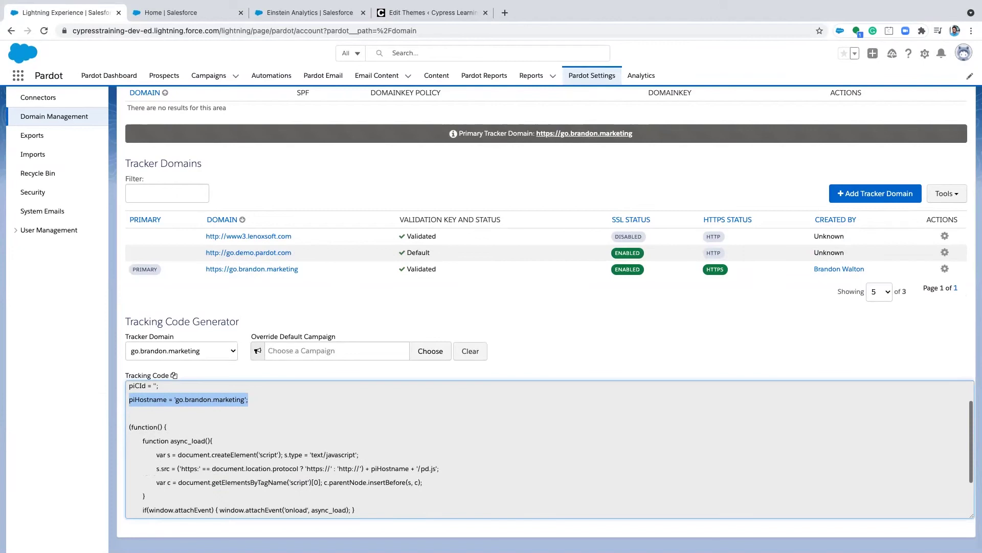
{"action": "left_click_drag", "start_coordinate": [371, 468], "coordinate": [405, 468]}
{"action": "left_click_drag", "start_coordinate": [129, 399], "coordinate": [250, 400]}
{"action": "scroll", "coordinate": [250, 400], "scroll_direction": "up", "scroll_amount": 2}
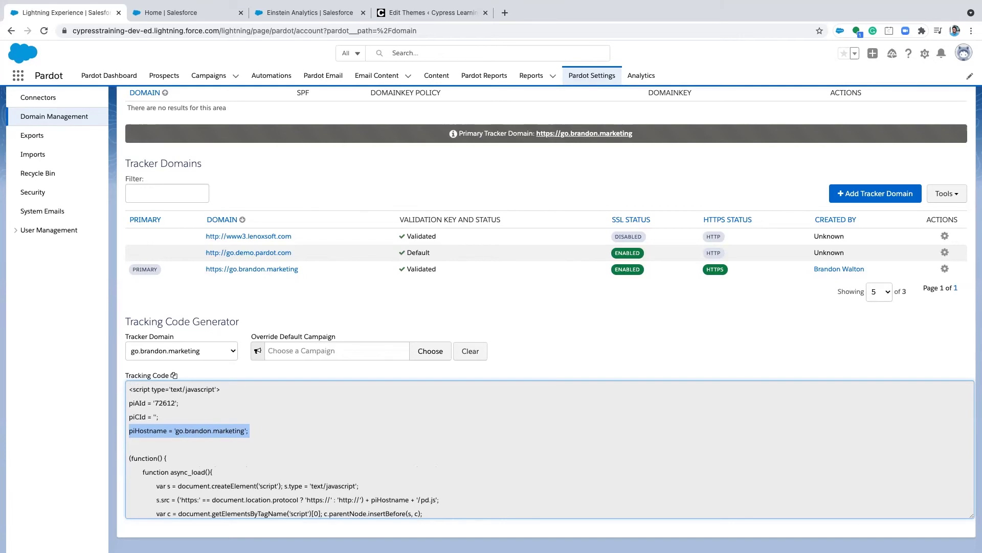
{"action": "scroll", "coordinate": [550, 449], "scroll_direction": "down", "scroll_amount": 1}
{"action": "scroll", "coordinate": [549, 449], "scroll_direction": "up", "scroll_amount": 1}
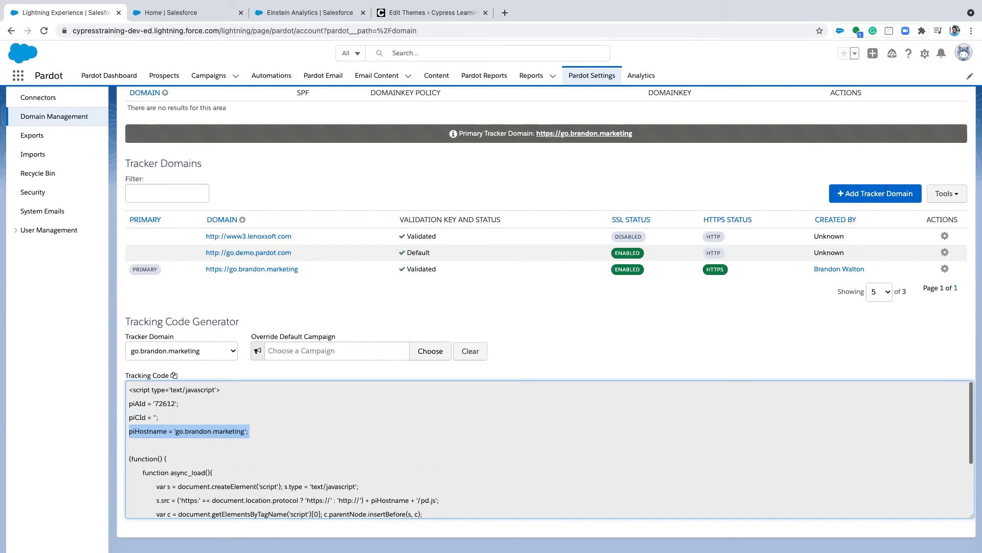
{"action": "scroll", "coordinate": [549, 449], "scroll_direction": "down", "scroll_amount": 1}
{"action": "scroll", "coordinate": [550, 449], "scroll_direction": "down", "scroll_amount": 1}
{"action": "left_click_drag", "start_coordinate": [371, 473], "coordinate": [410, 473]}
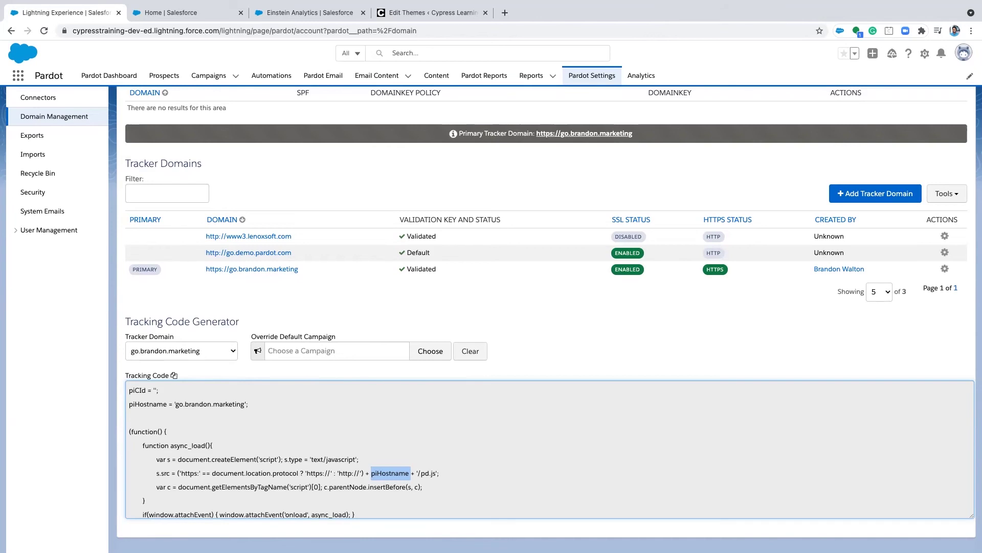
{"action": "scroll", "coordinate": [549, 449], "scroll_direction": "up", "scroll_amount": 1}
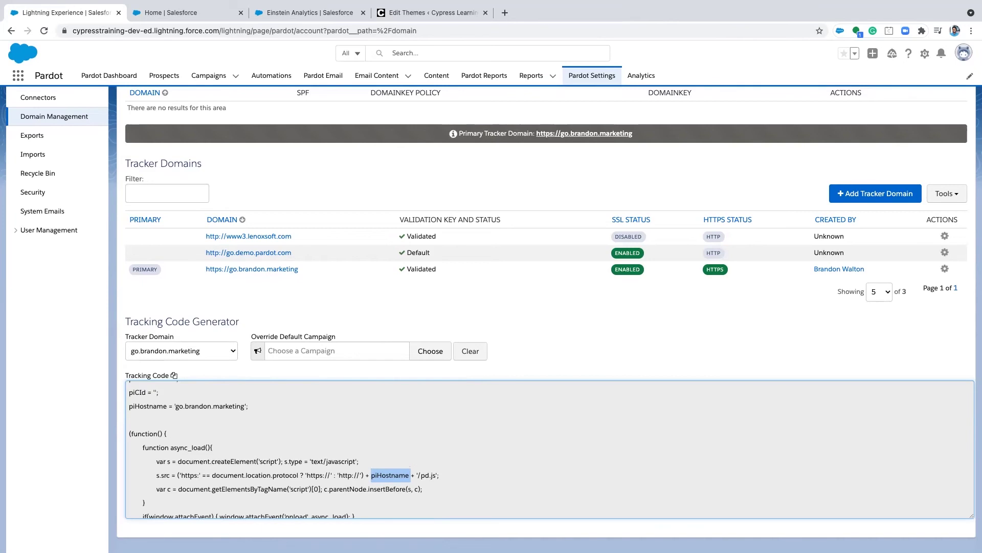
Select the generated script in the Tracking Code box and switch to the footer.php editor tab
{"action": "left_click", "coordinate": [430, 13]}
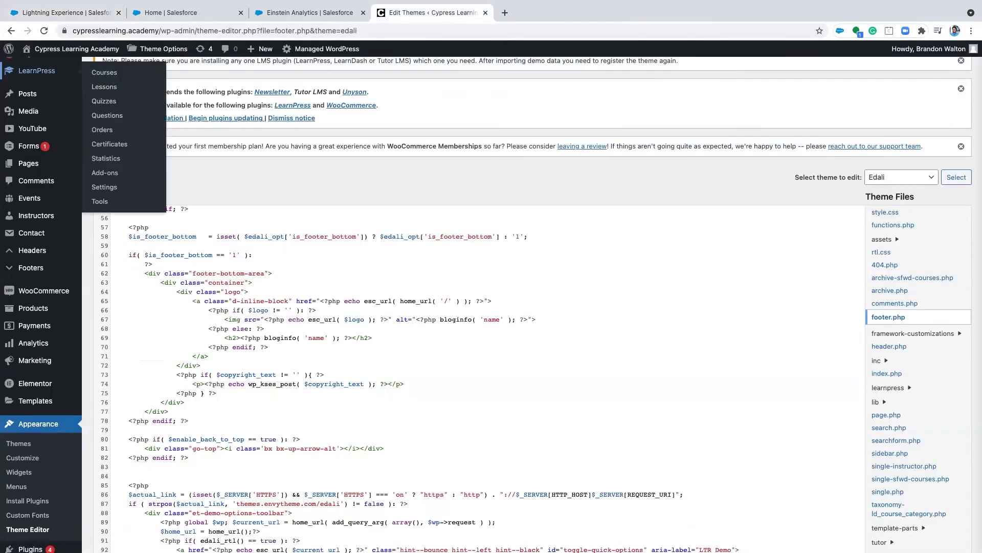
{"action": "left_click", "coordinate": [67, 13]}
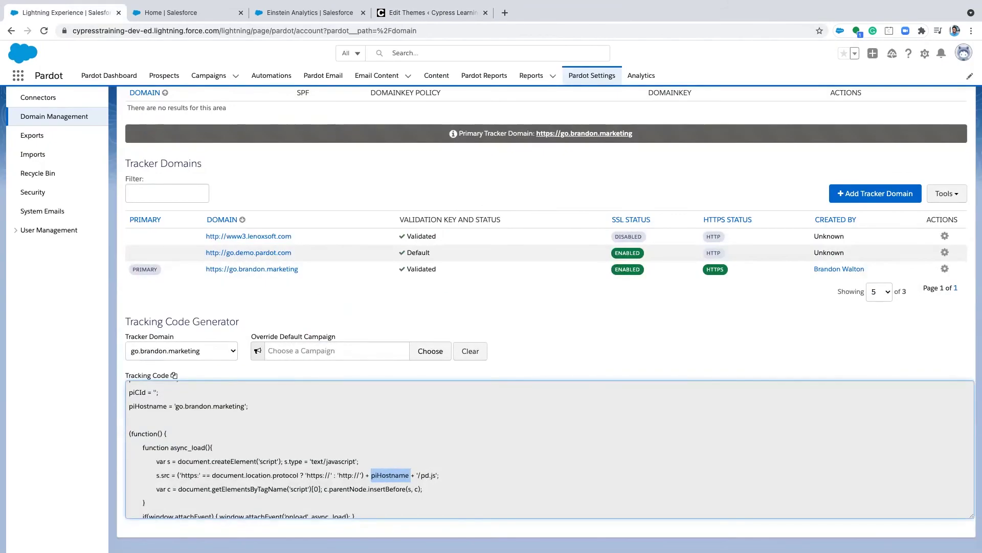
{"action": "scroll", "coordinate": [550, 449], "scroll_direction": "up", "scroll_amount": 1}
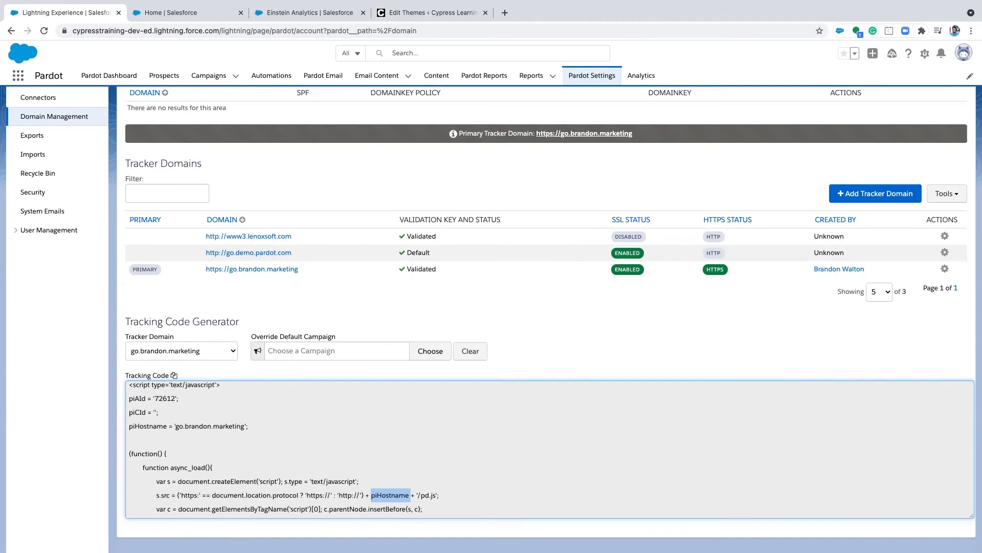
{"action": "scroll", "coordinate": [550, 449], "scroll_direction": "down", "scroll_amount": 1}
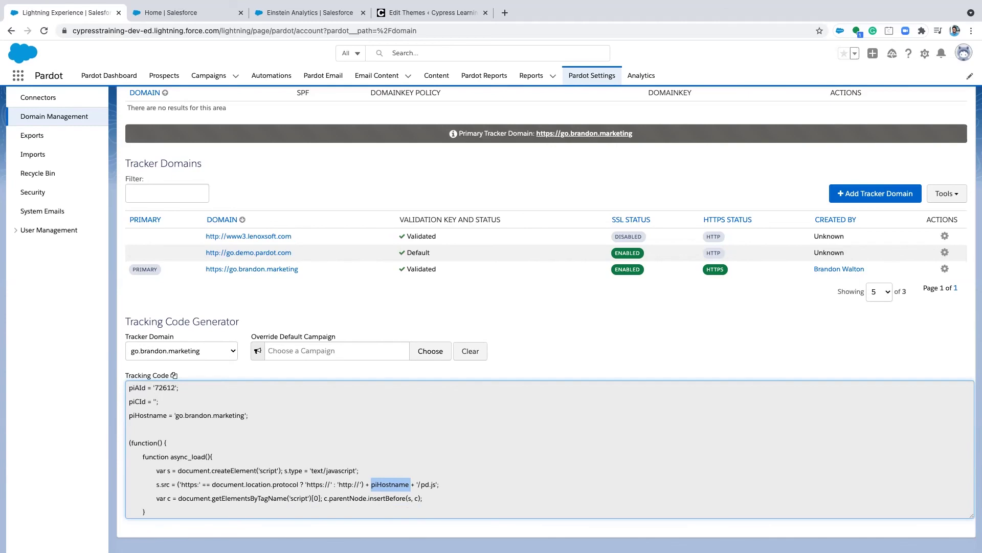
{"action": "scroll", "coordinate": [550, 449], "scroll_direction": "down", "scroll_amount": 1}
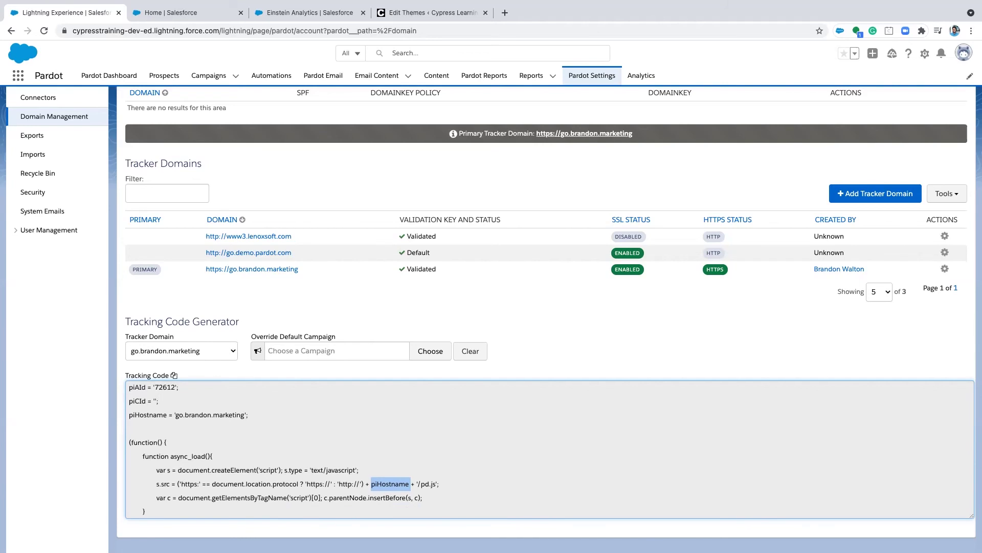
{"action": "scroll", "coordinate": [549, 450], "scroll_direction": "down", "scroll_amount": 1}
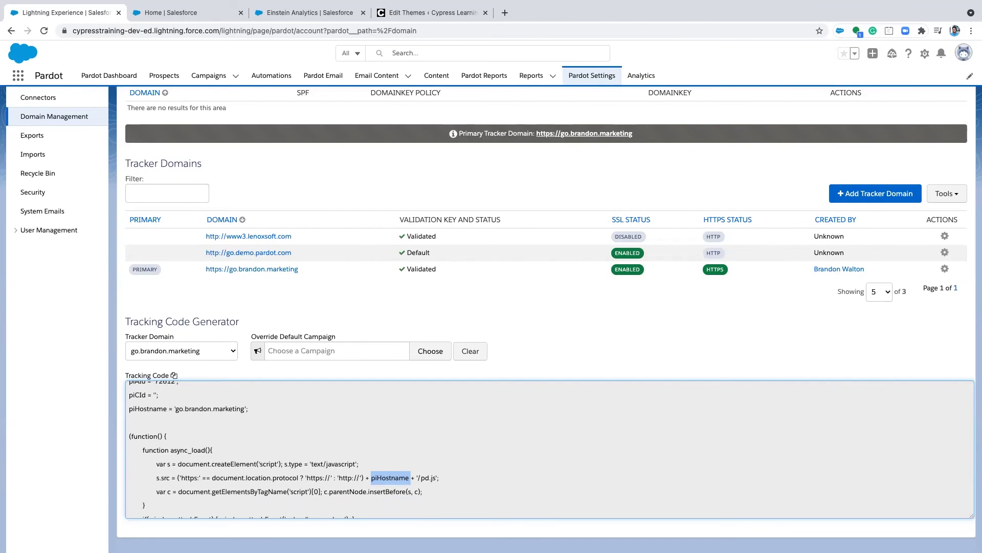
{"action": "scroll", "coordinate": [550, 449], "scroll_direction": "down", "scroll_amount": 2}
{"action": "scroll", "coordinate": [550, 449], "scroll_direction": "up", "scroll_amount": 3}
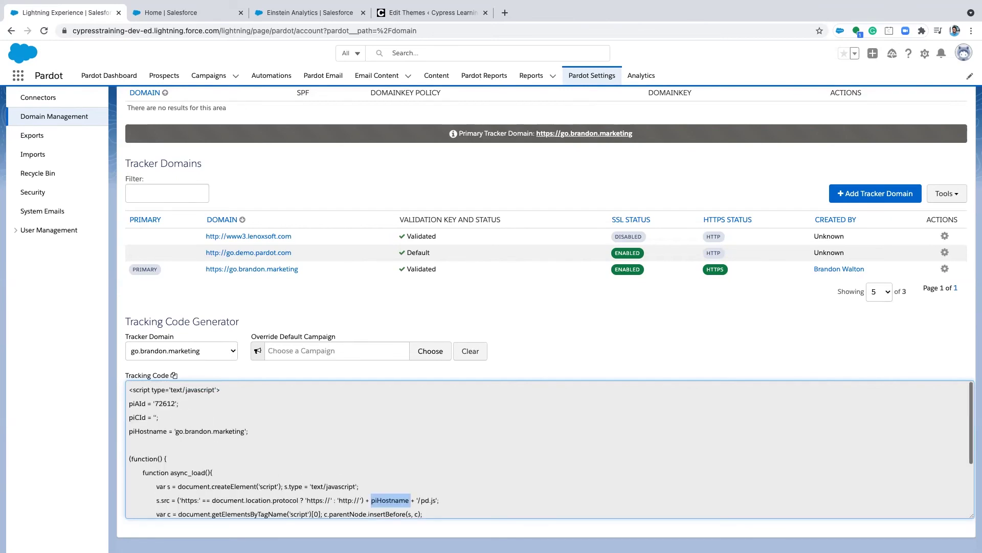
{"action": "scroll", "coordinate": [550, 449], "scroll_direction": "down", "scroll_amount": 2}
{"action": "left_click_drag", "start_coordinate": [129, 384], "coordinate": [157, 508]}
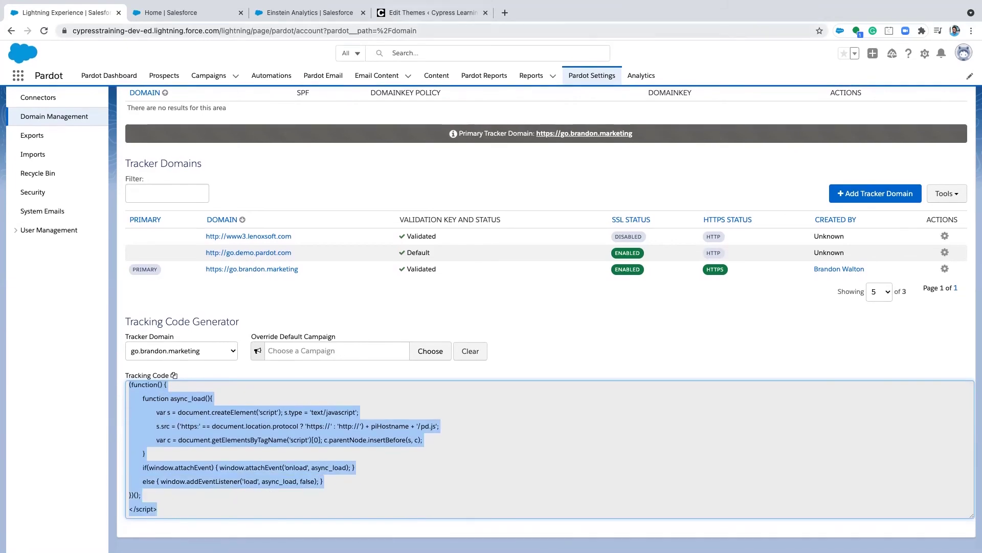
{"action": "key", "text": "ctrl+4"}
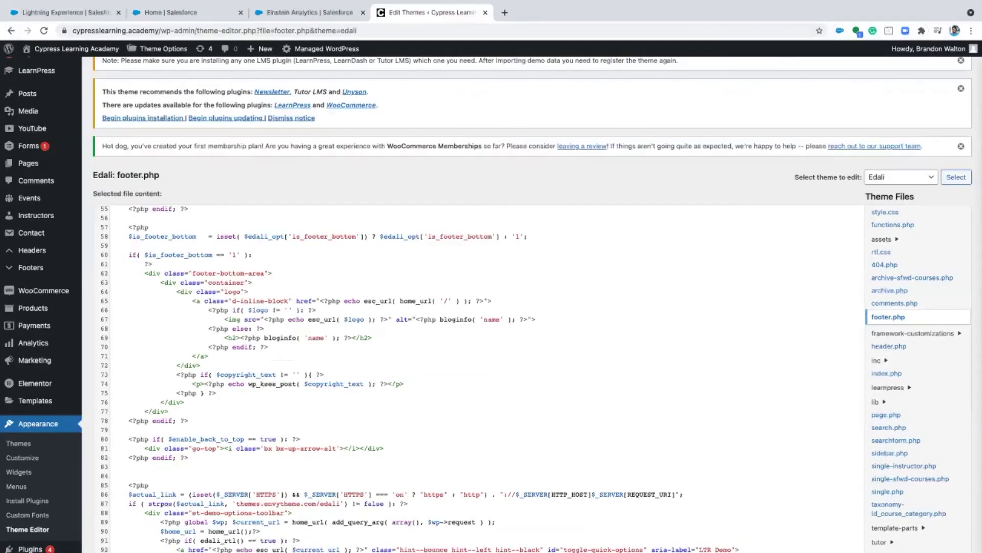
Scroll through footer.php to its wp_footer call, then open Appearance > Themes
{"action": "scroll", "coordinate": [481, 378], "scroll_direction": "down", "scroll_amount": 10}
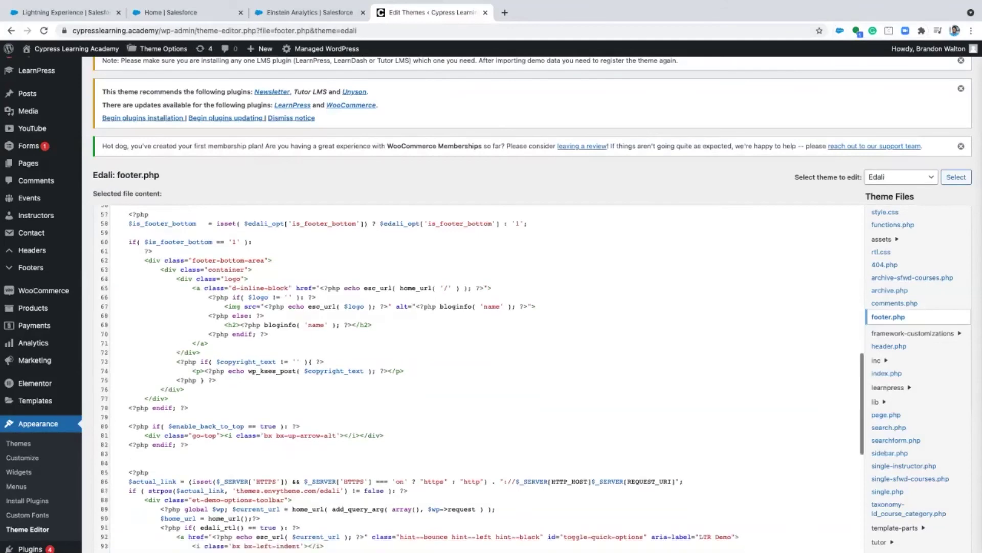
{"action": "scroll", "coordinate": [481, 307], "scroll_direction": "down", "scroll_amount": 3}
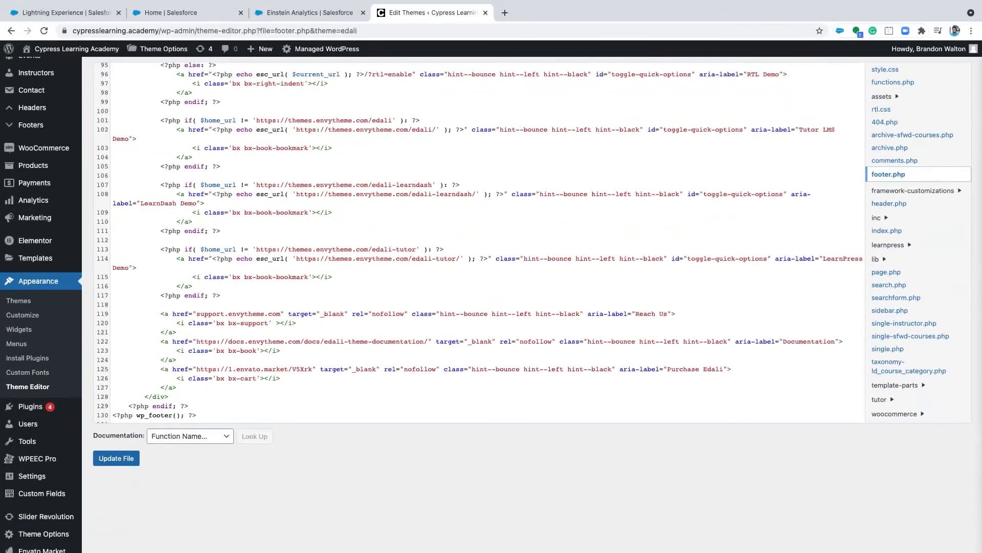
{"action": "scroll", "coordinate": [479, 241], "scroll_direction": "up", "scroll_amount": 2}
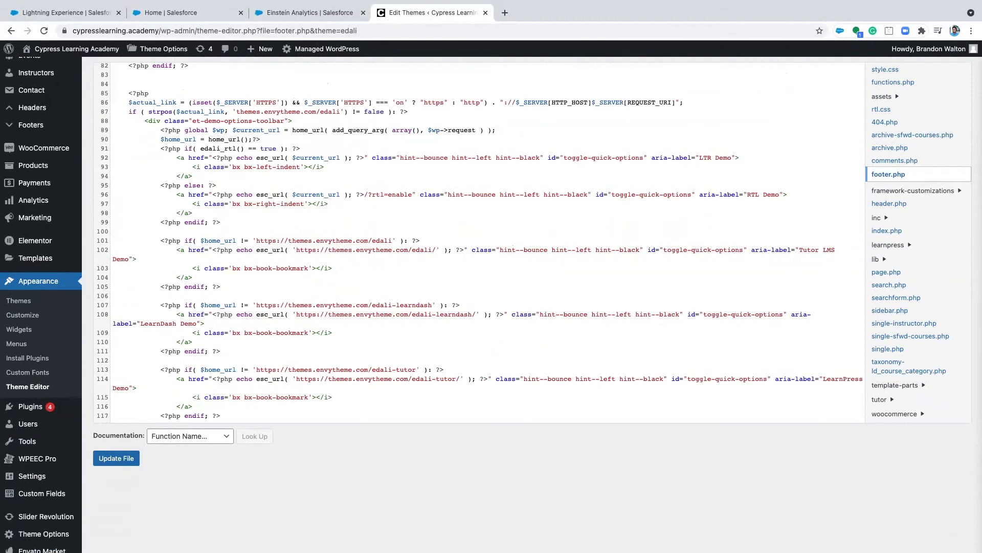
{"action": "scroll", "coordinate": [479, 241], "scroll_direction": "up", "scroll_amount": 6}
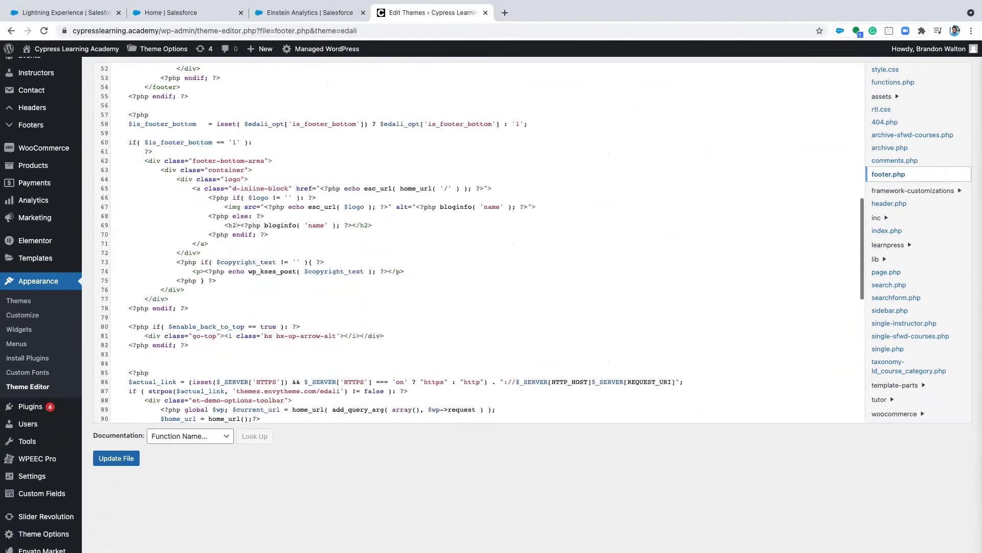
{"action": "scroll", "coordinate": [478, 240], "scroll_direction": "up", "scroll_amount": 1}
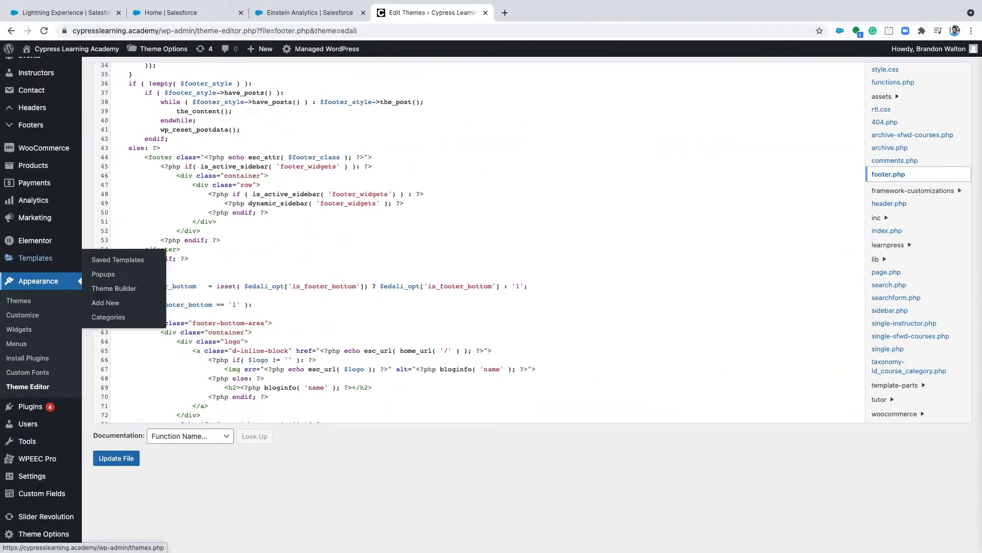
{"action": "left_click", "coordinate": [19, 301]}
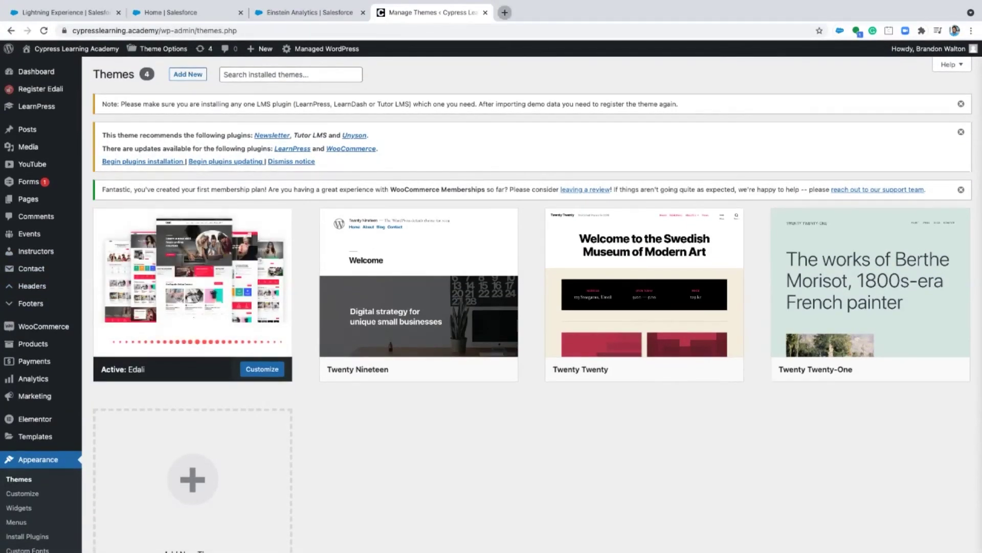
Search 'google tag manager' in a new tab and open the Tag Manager accounts page
{"action": "left_click", "coordinate": [505, 12]}
{"action": "type", "text": "google tag manager"}
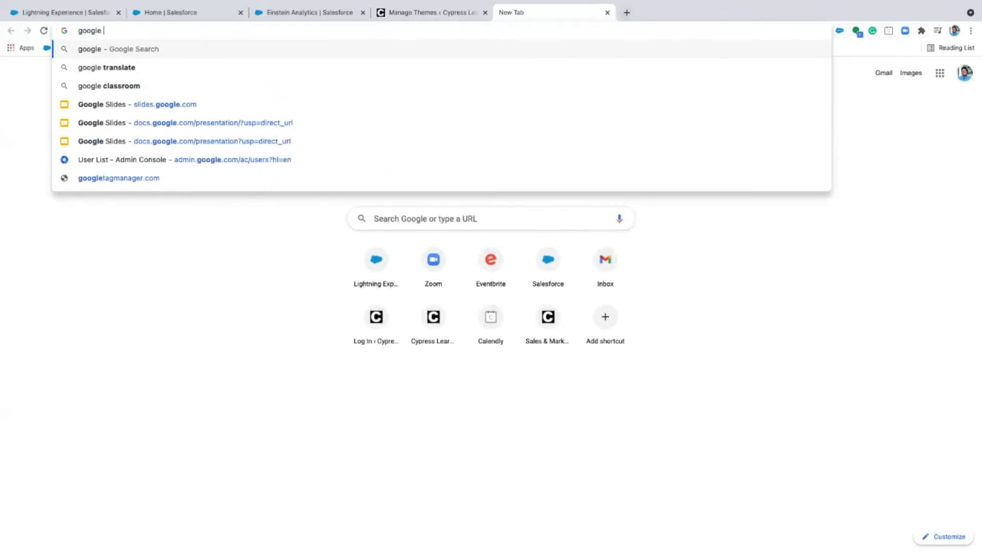
{"action": "key", "text": "Return"}
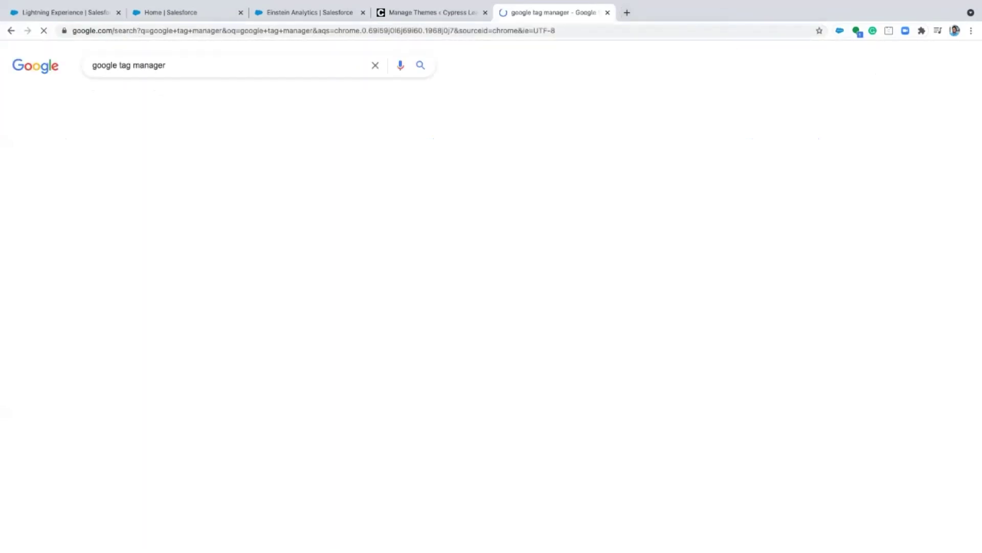
{"action": "left_click", "coordinate": [228, 153]}
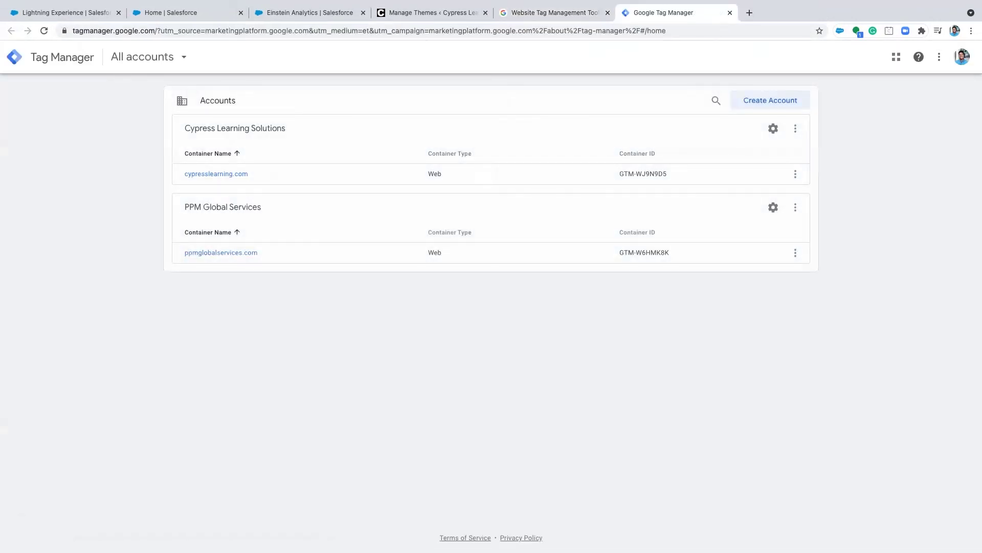
Open the cypresslearning.com container and list its tags: Drift, Google Analytics, Hotjar and Pardot Tracking Code
{"action": "left_click", "coordinate": [215, 174]}
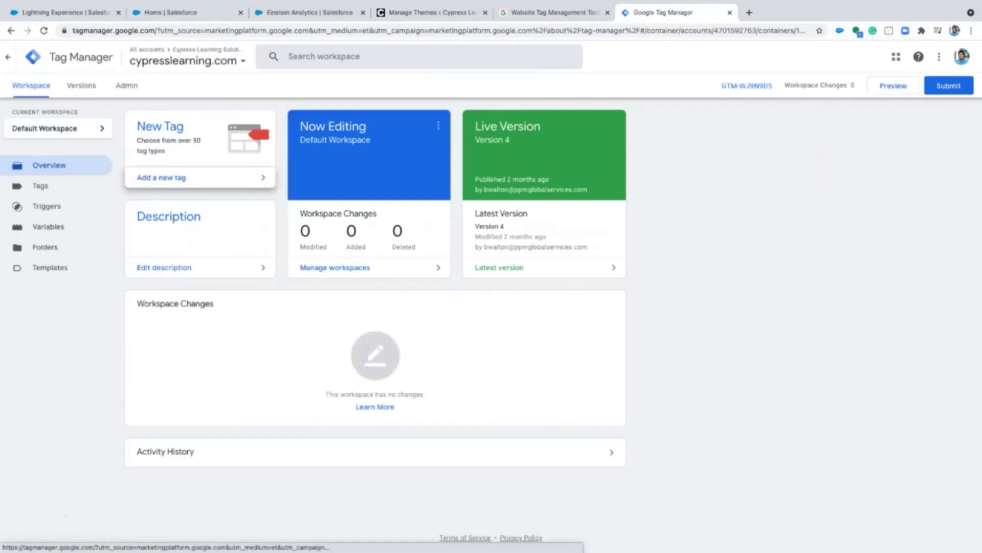
{"action": "left_click", "coordinate": [40, 186]}
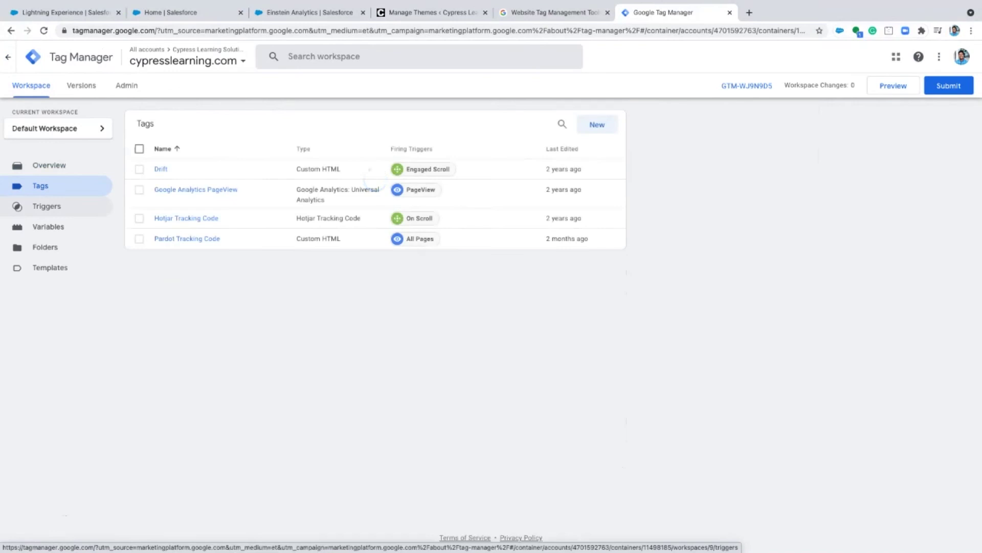
{"action": "left_click", "coordinate": [40, 186]}
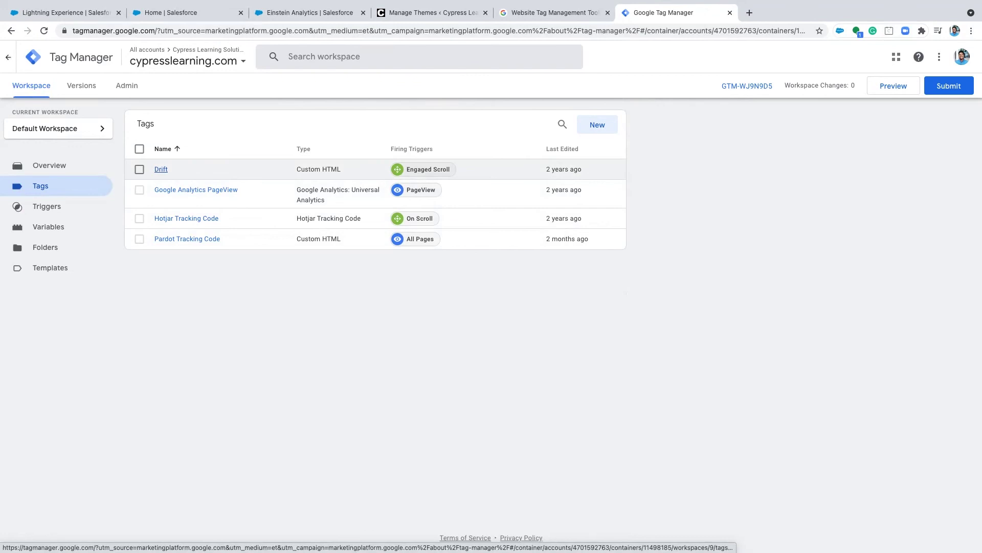
Edit the Pardot Tracking Code tag's triggering to list Engaged Scroll, On Scroll and PageView
{"action": "left_click", "coordinate": [188, 239]}
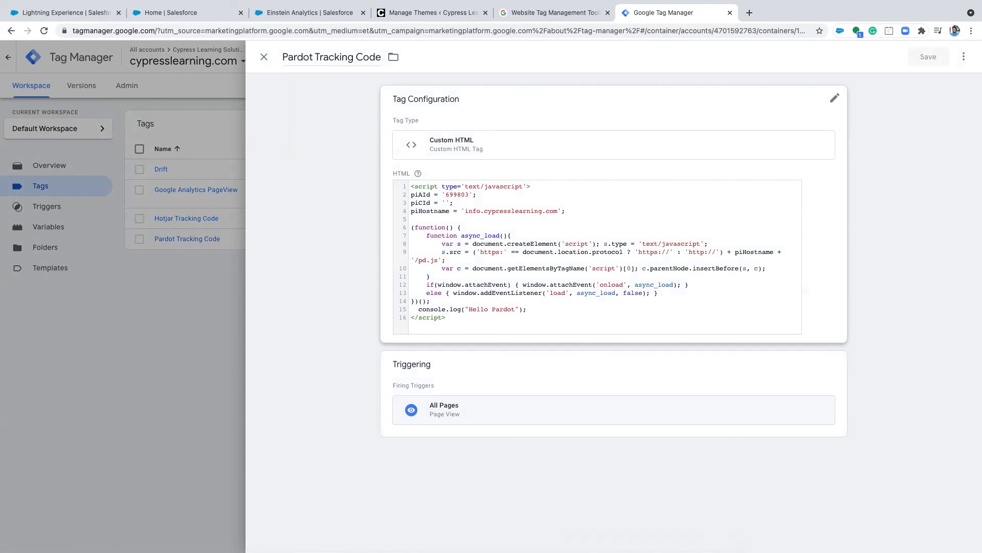
{"action": "scroll", "coordinate": [614, 256], "scroll_direction": "down", "scroll_amount": 1}
{"action": "scroll", "coordinate": [614, 388], "scroll_direction": "up", "scroll_amount": 1}
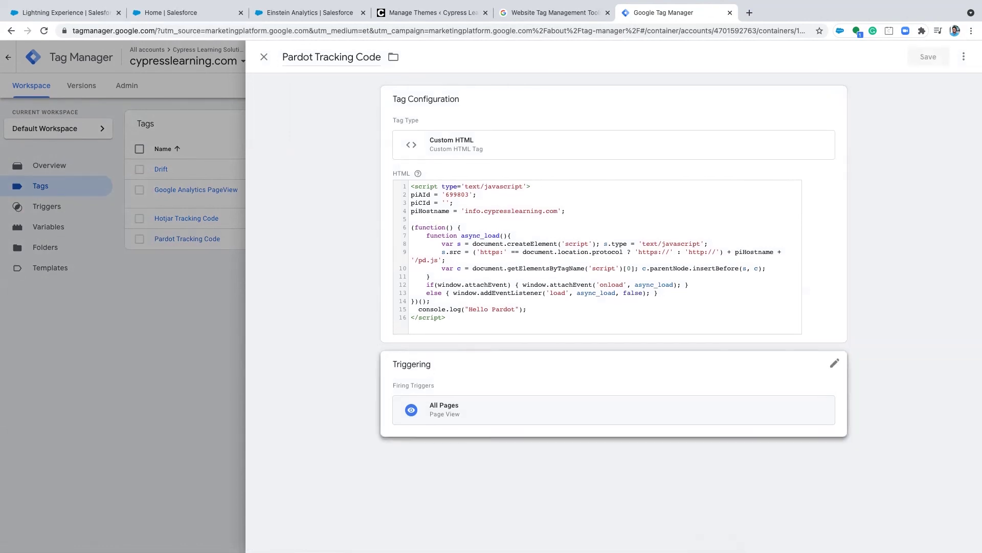
{"action": "left_click", "coordinate": [614, 389]}
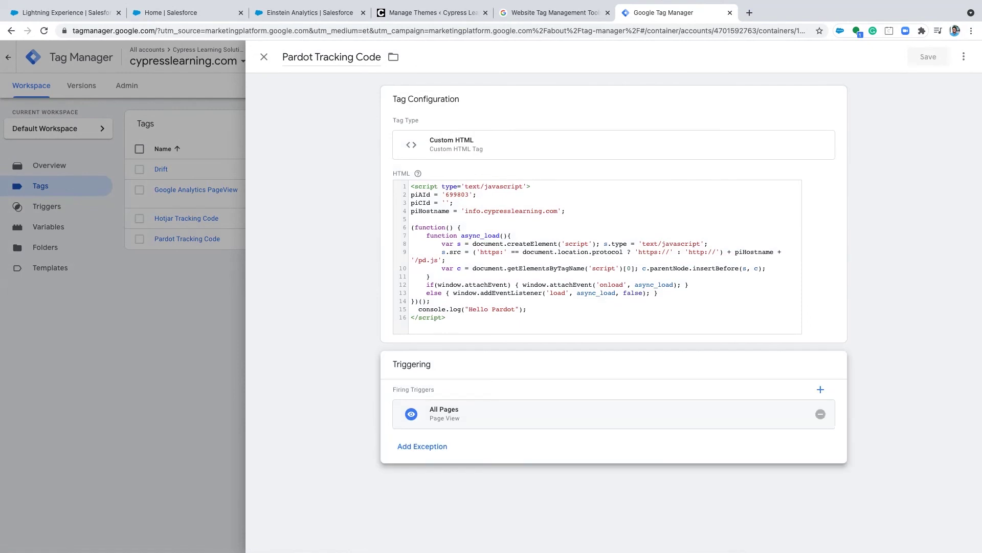
{"action": "left_click", "coordinate": [820, 389]}
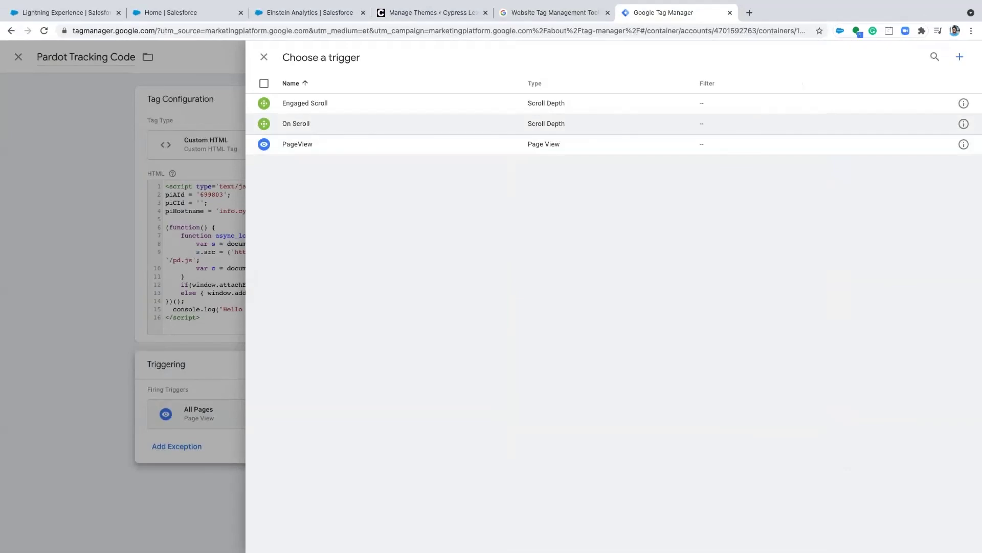
{"action": "left_click", "coordinate": [960, 57]}
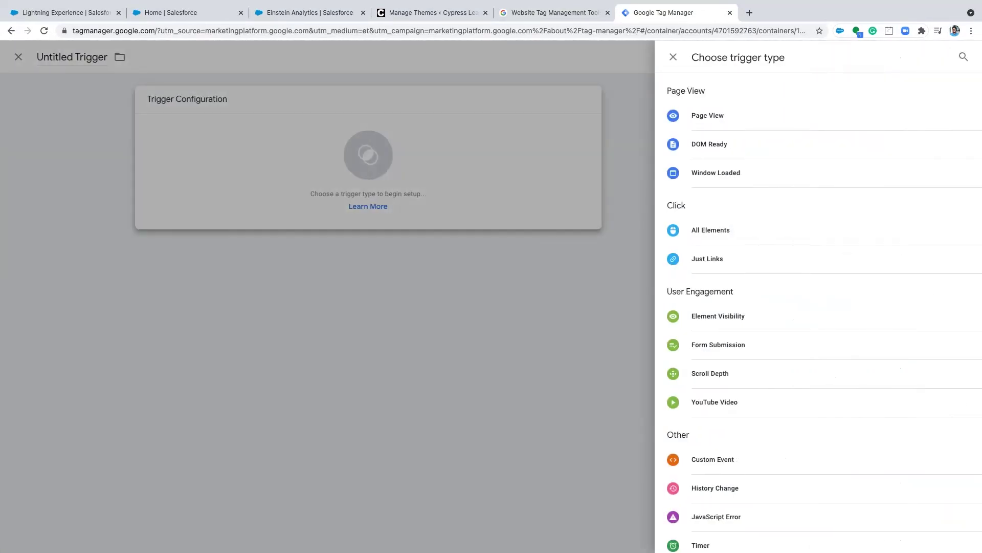
{"action": "scroll", "coordinate": [819, 312], "scroll_direction": "down", "scroll_amount": 1}
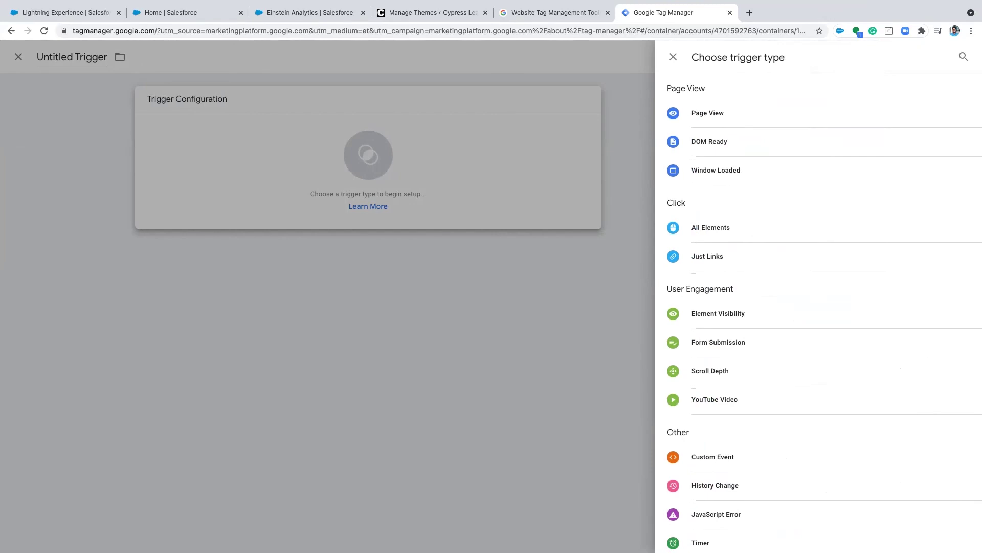
{"action": "scroll", "coordinate": [819, 225], "scroll_direction": "down", "scroll_amount": 1}
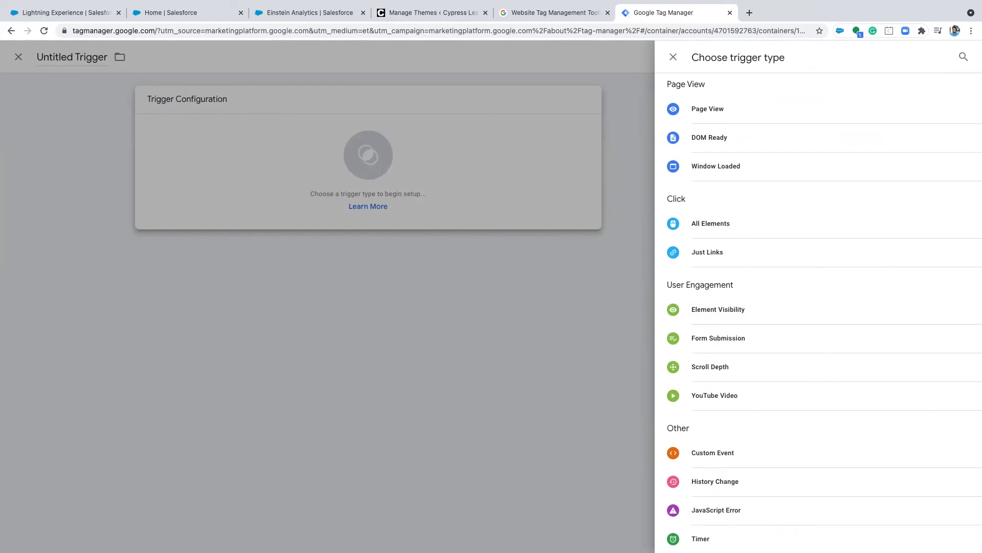
{"action": "left_click", "coordinate": [673, 56]}
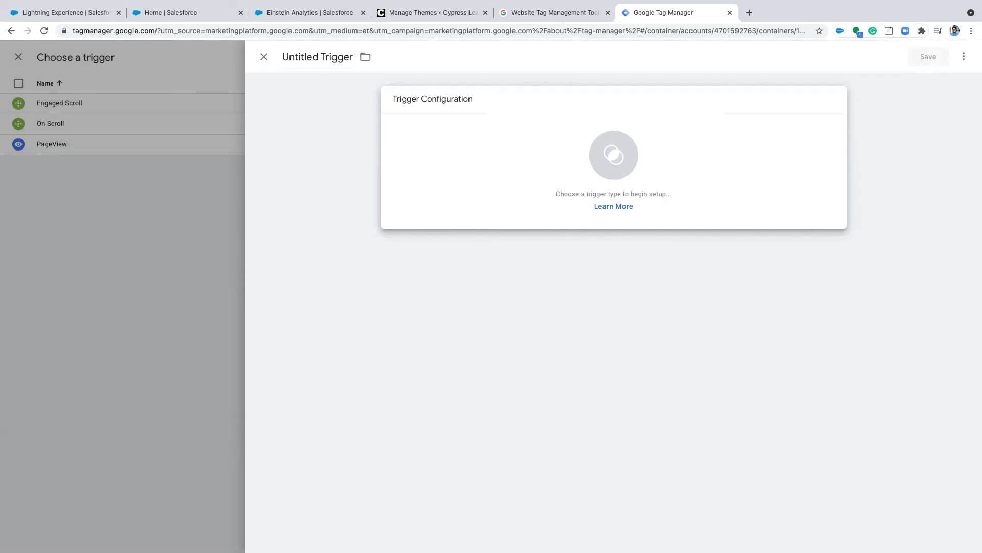
{"action": "left_click", "coordinate": [264, 57]}
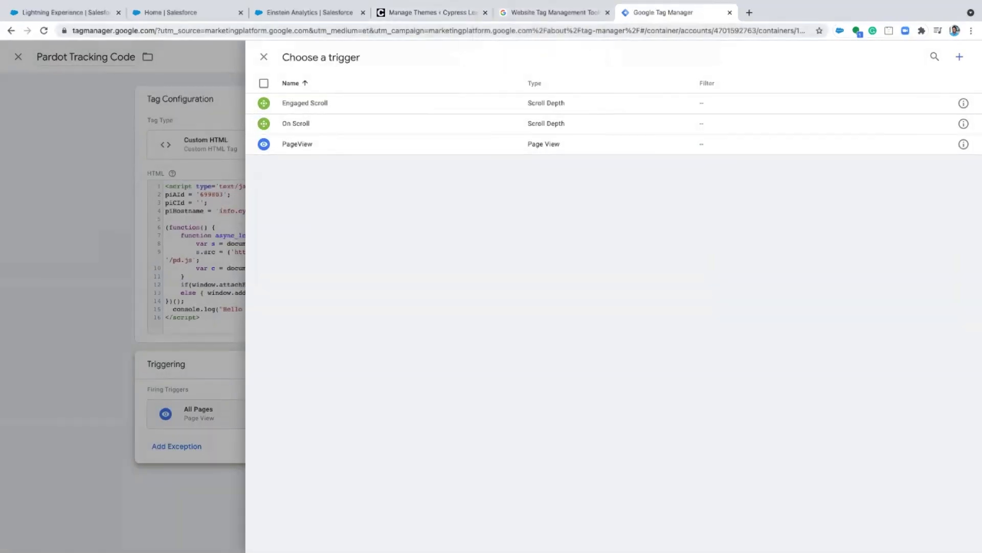
Glance at WordPress Themes, then return to Pardot Domain Management with the go.brandon.marketing tracking code
{"action": "left_click", "coordinate": [433, 12]}
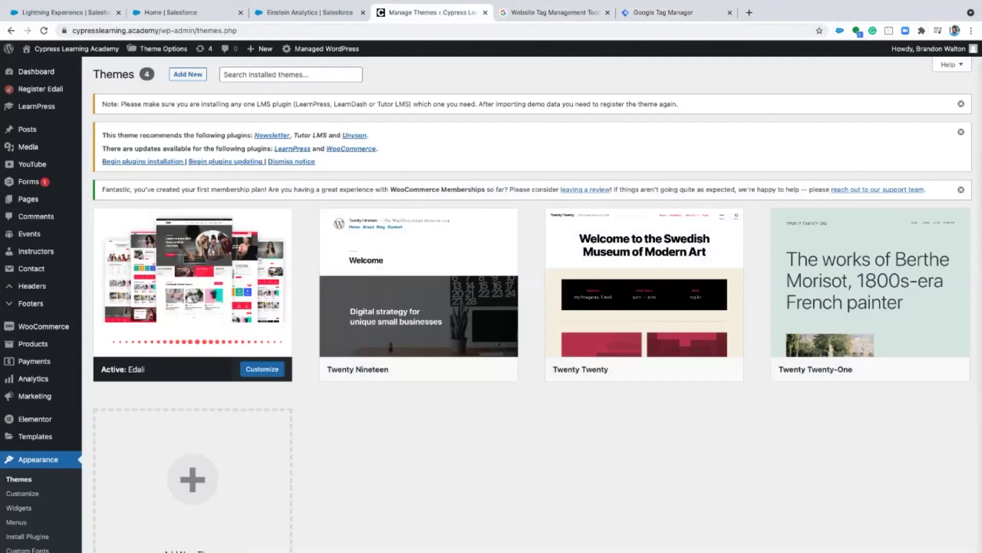
{"action": "mouse_move", "coordinate": [35, 361]}
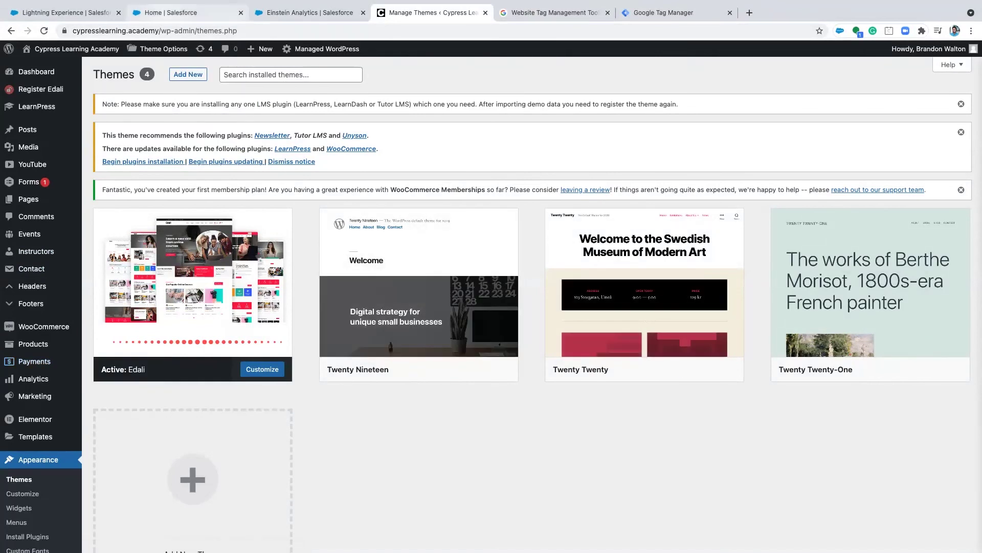
{"action": "left_click", "coordinate": [169, 13]}
{"action": "left_click", "coordinate": [307, 12]}
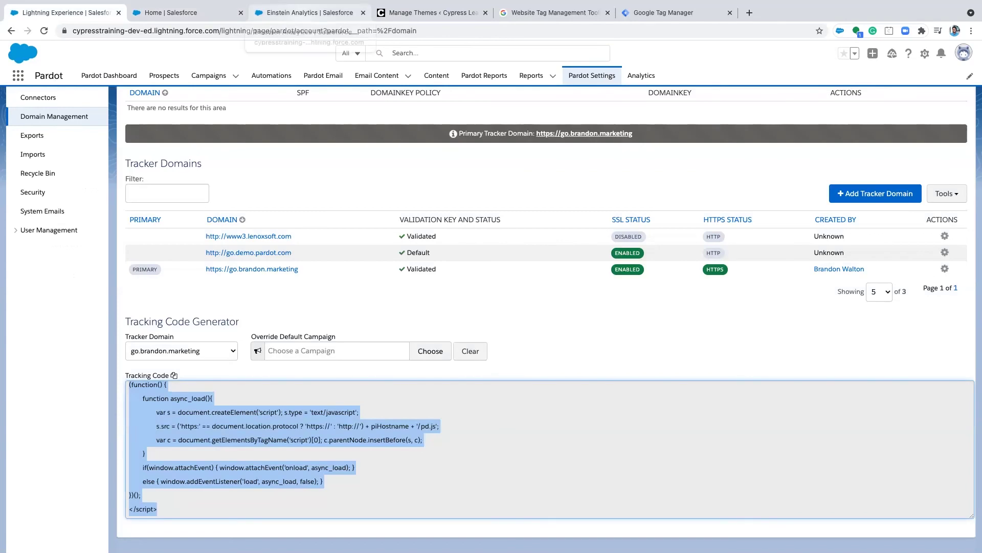